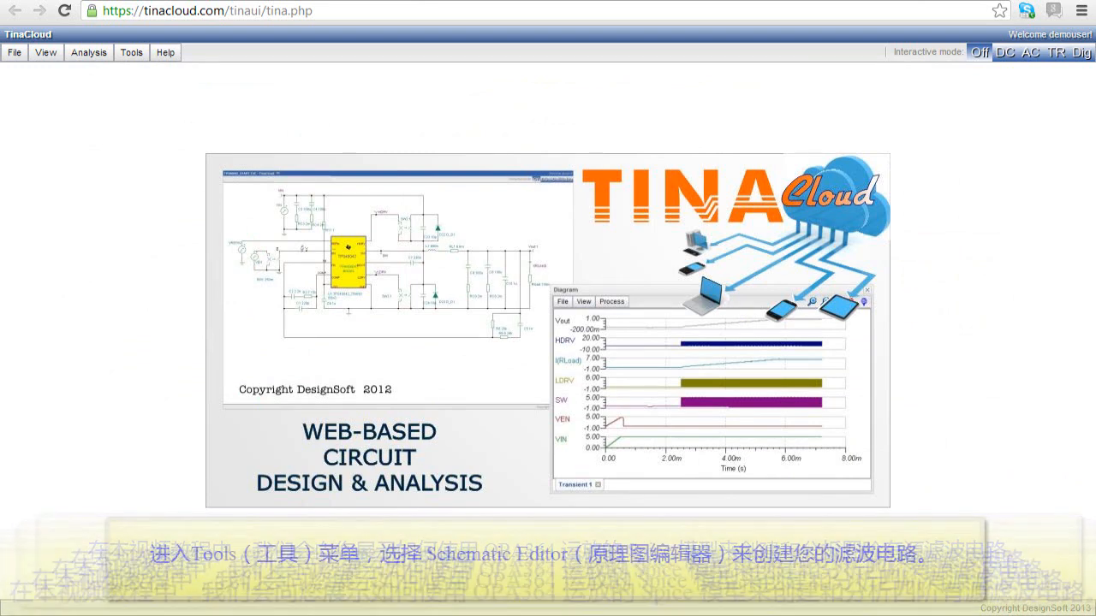
Open the Schematic Editor and place a voltage generator in the lower-left area of the empty sheet
left_click(130, 54)
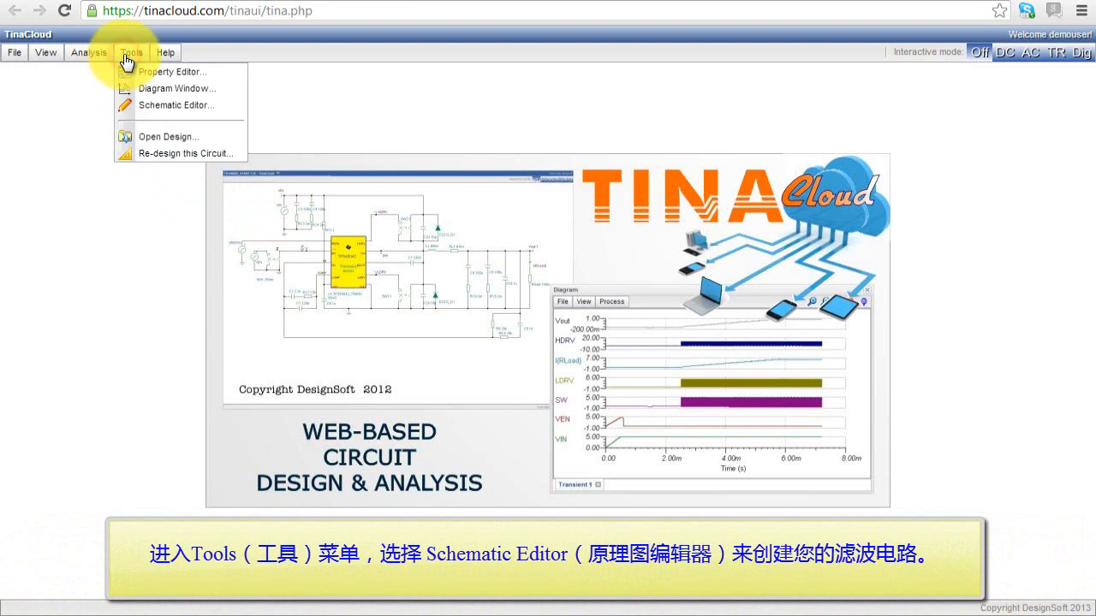
left_click(142, 105)
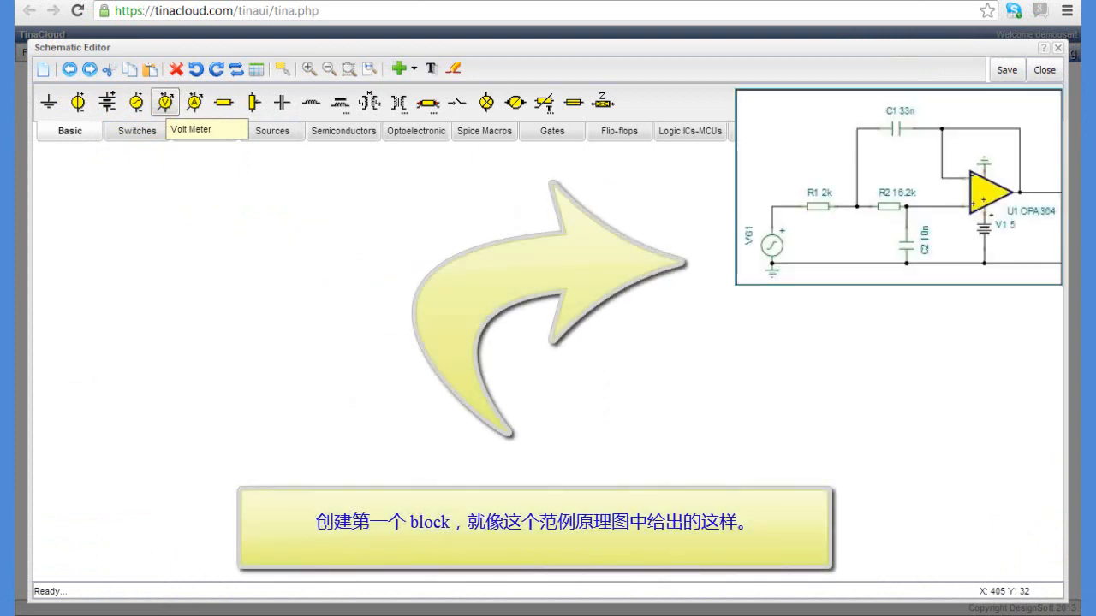
left_click(137, 105)
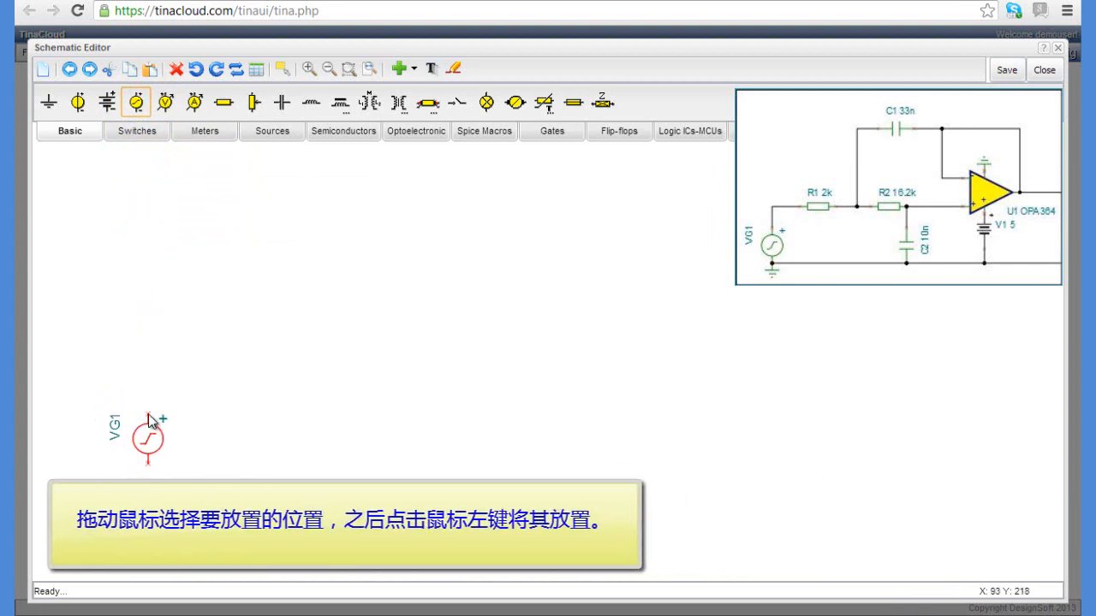
left_click(150, 413)
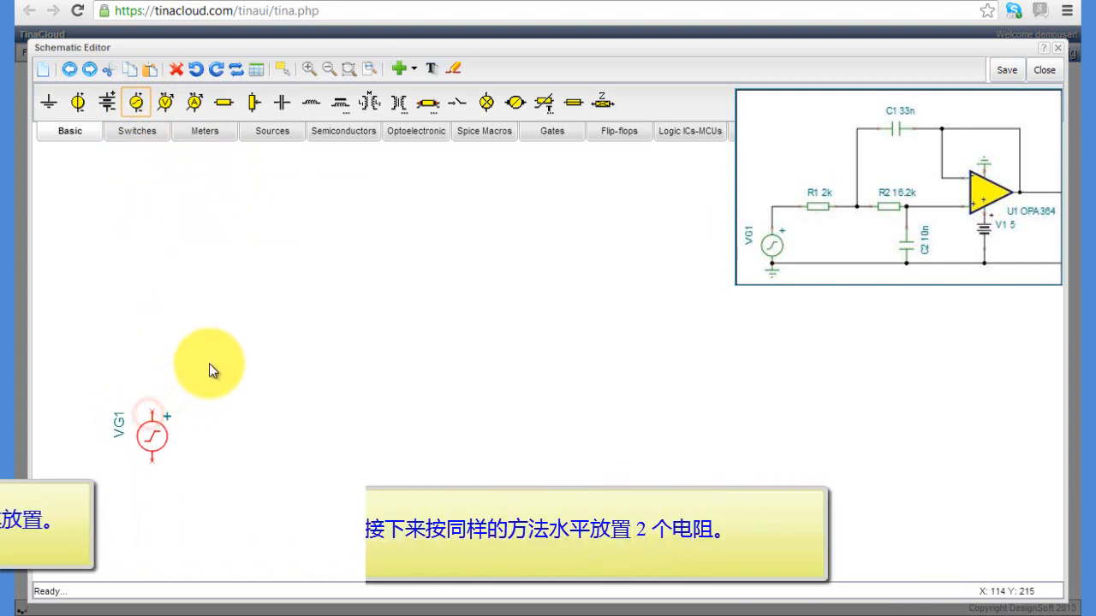
Place two horizontal resistors side by side, above and to the right of the voltage generator
left_click(221, 109)
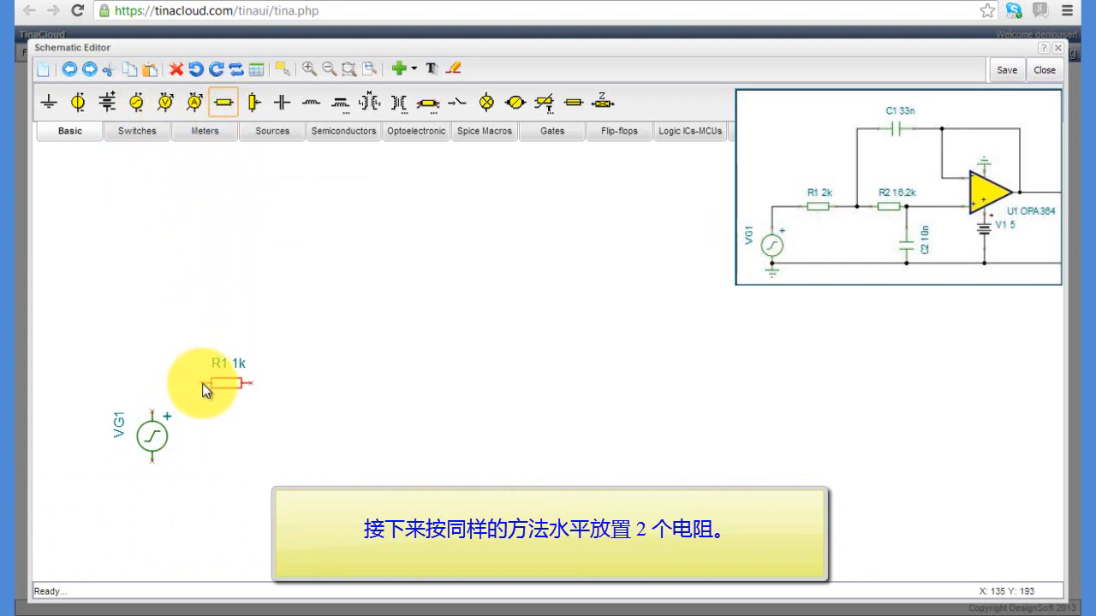
left_click(204, 382)
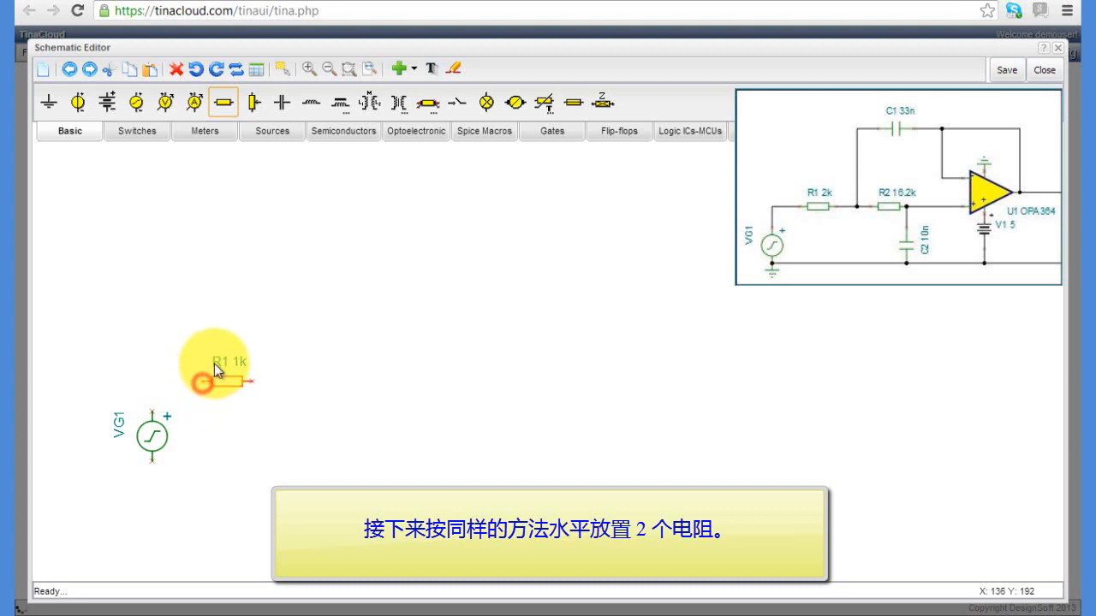
left_click(224, 103)
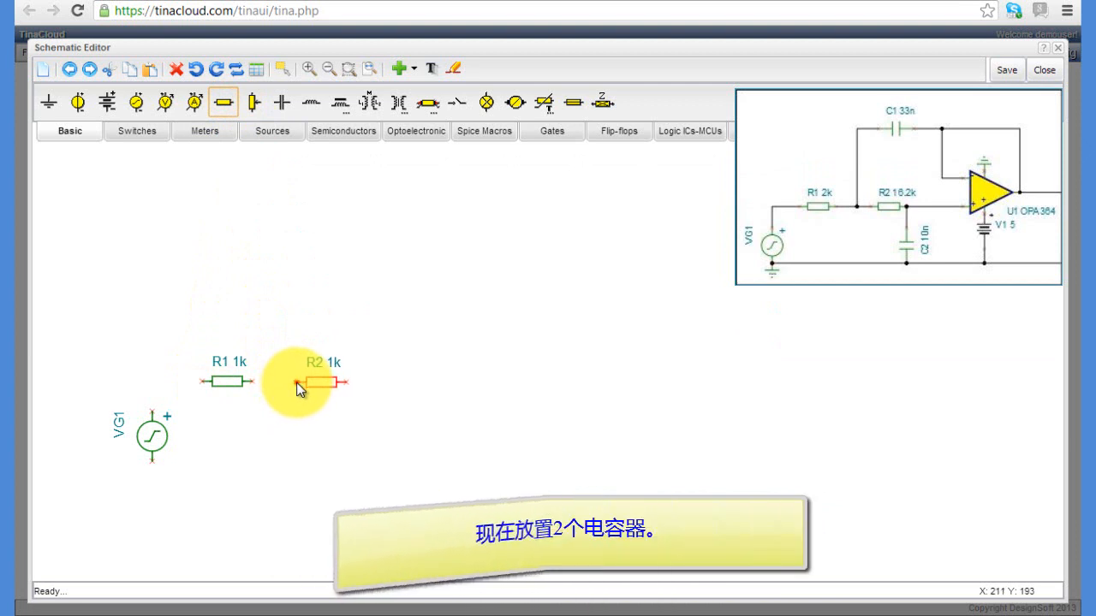
left_click(296, 385)
Place one horizontal capacitor above resistor R2 and a second one, rotated 90 degrees, below R2's right end
left_click(278, 107)
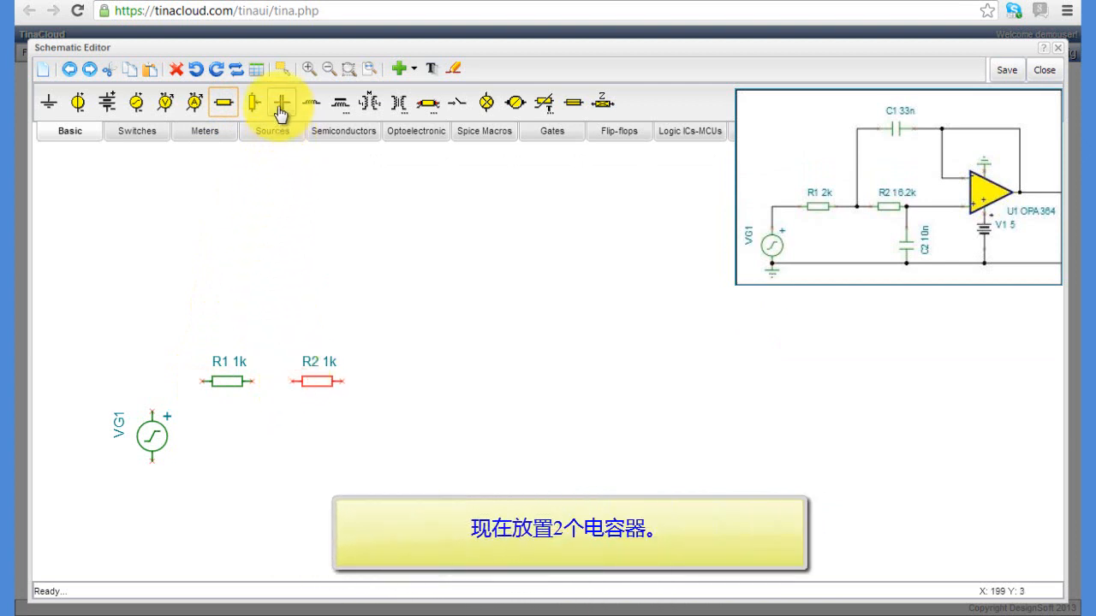
left_click(281, 109)
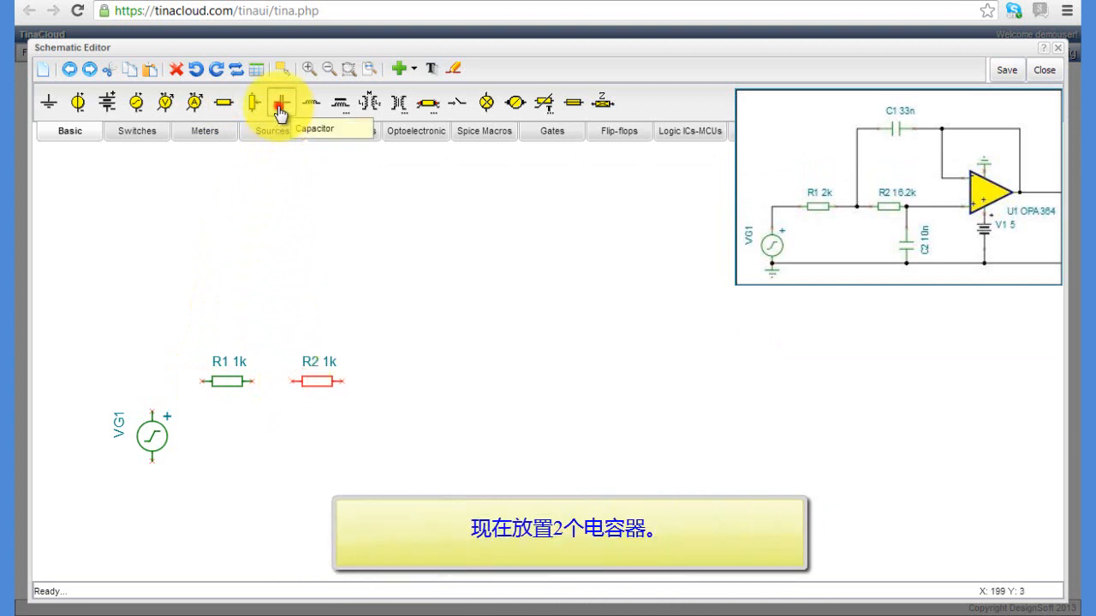
left_click(301, 270)
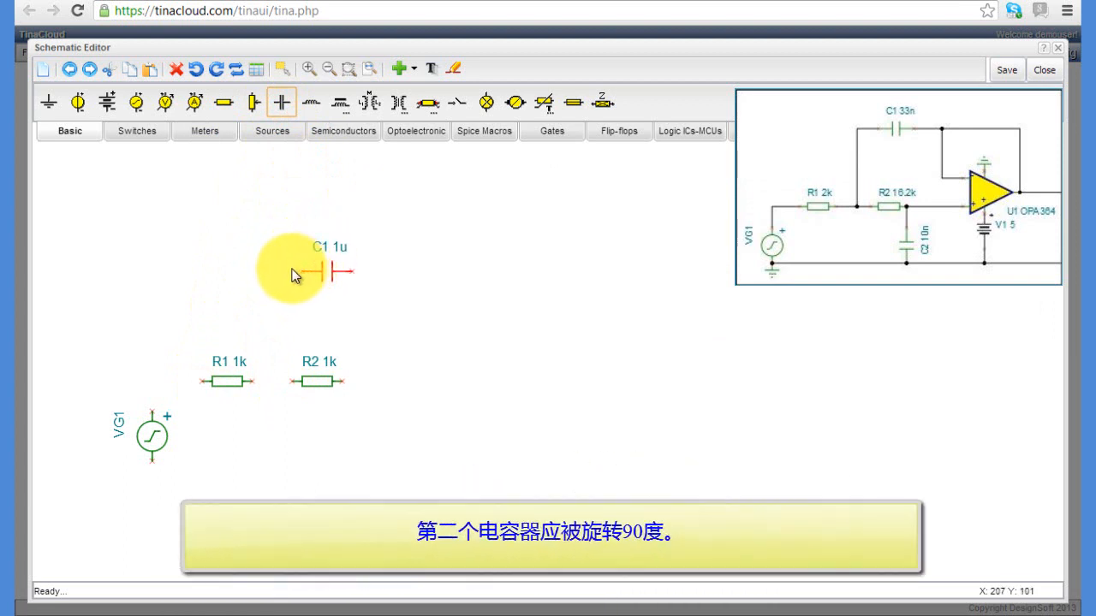
left_click(282, 102)
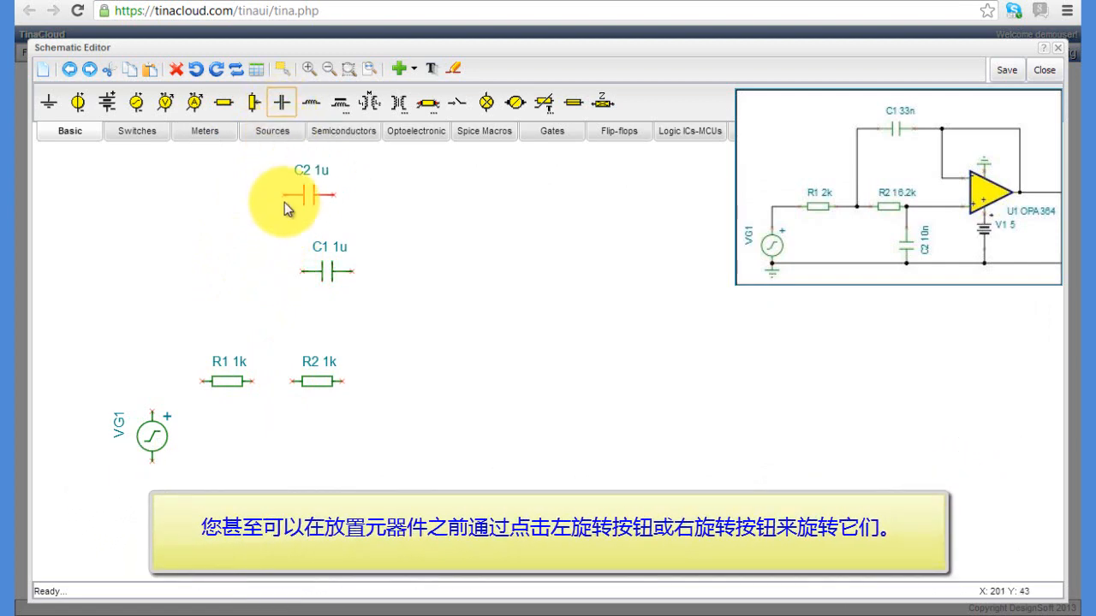
left_click(219, 68)
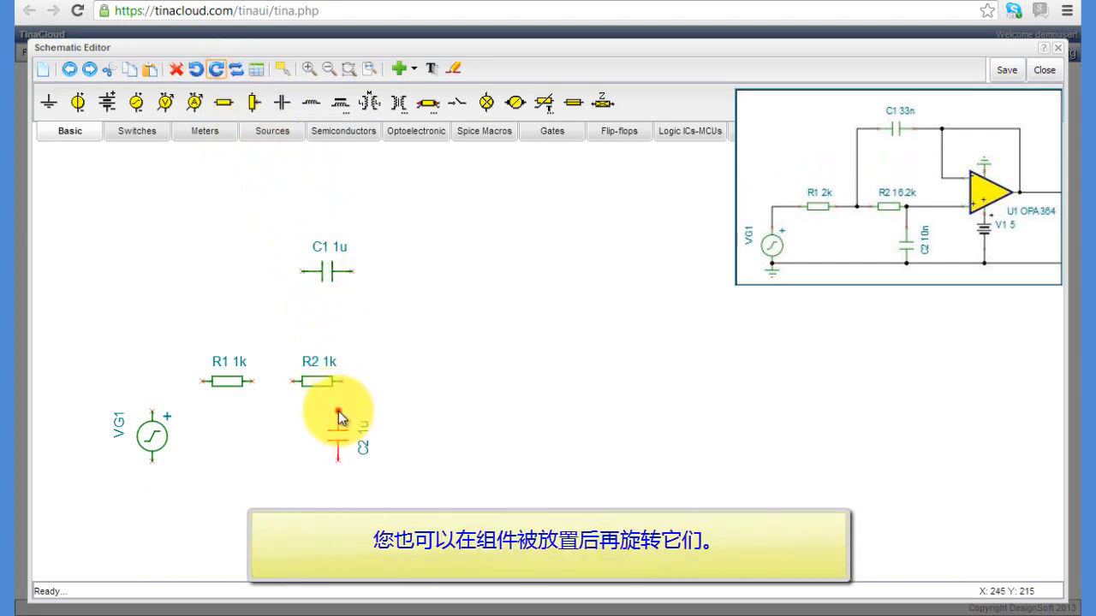
left_click(338, 411)
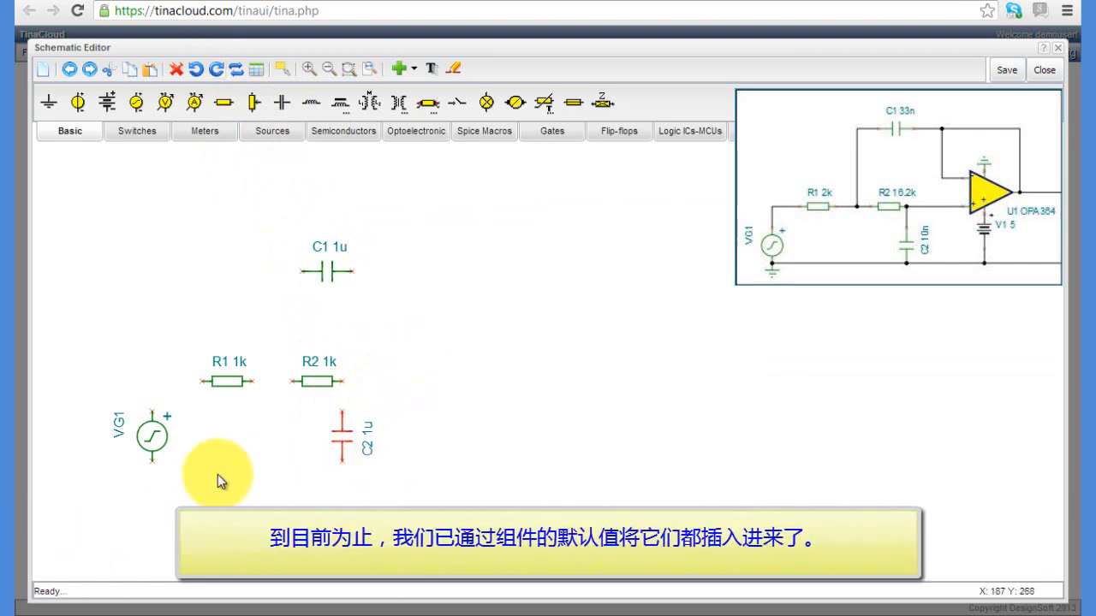
Set the DC level of voltage generator VG1 to 2.5 V
left_click(152, 437)
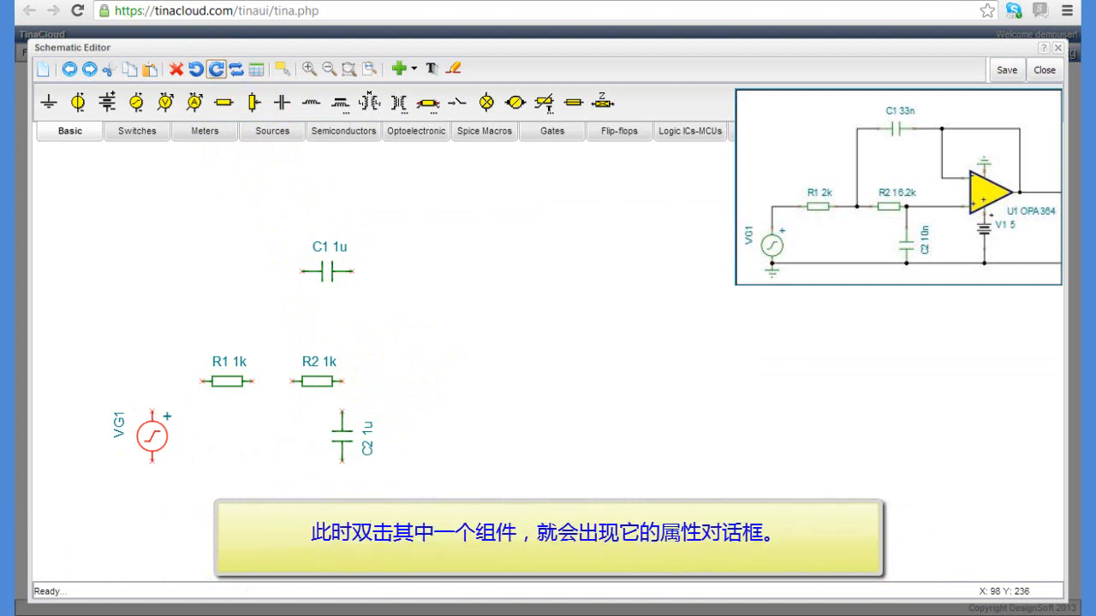
double_click(152, 437)
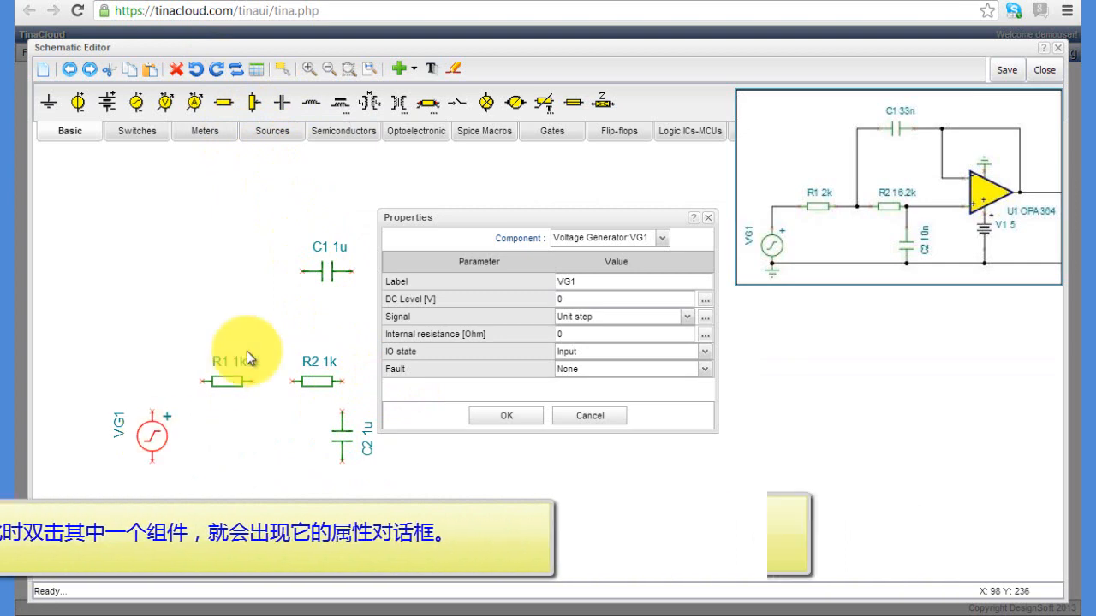
left_click(570, 298)
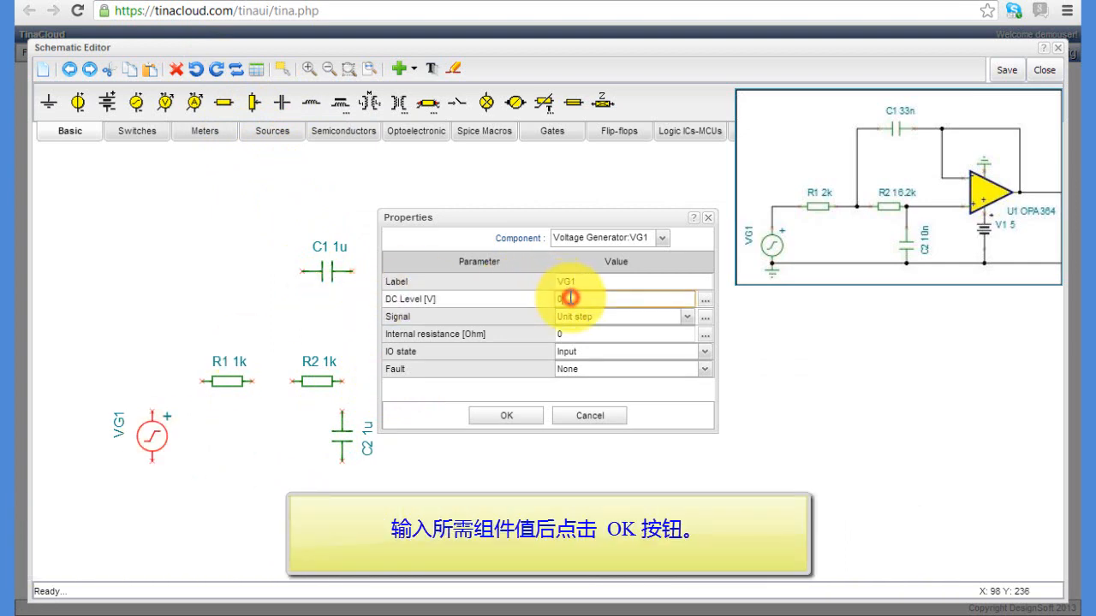
key("BackSpace")
type("2.5")
left_click(513, 418)
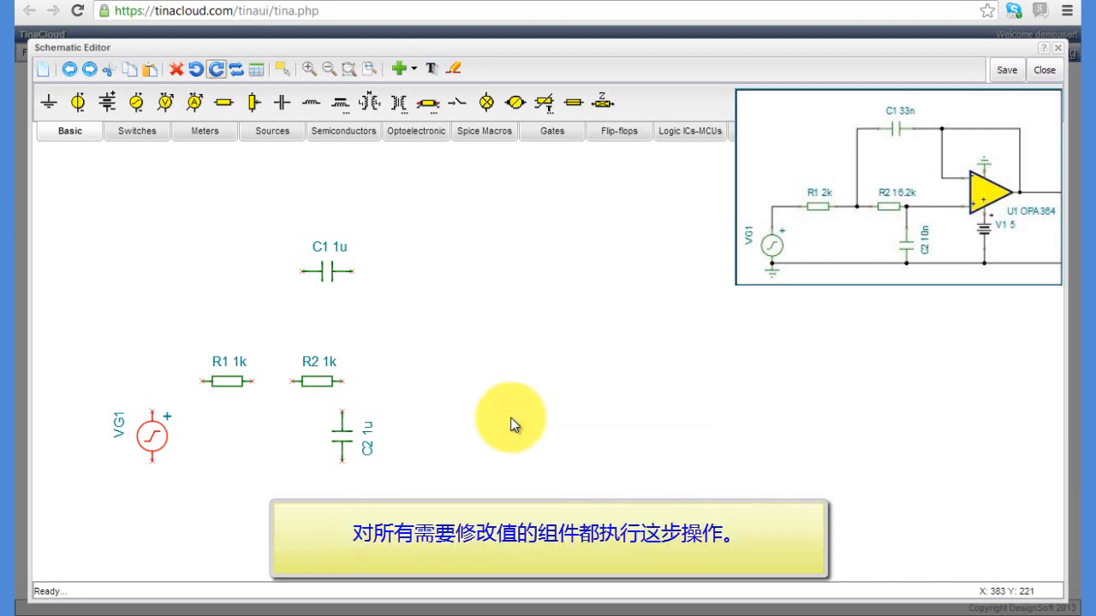
Set the resistance of resistor R1 to 2k ohms
left_click(222, 382)
double_click(223, 383)
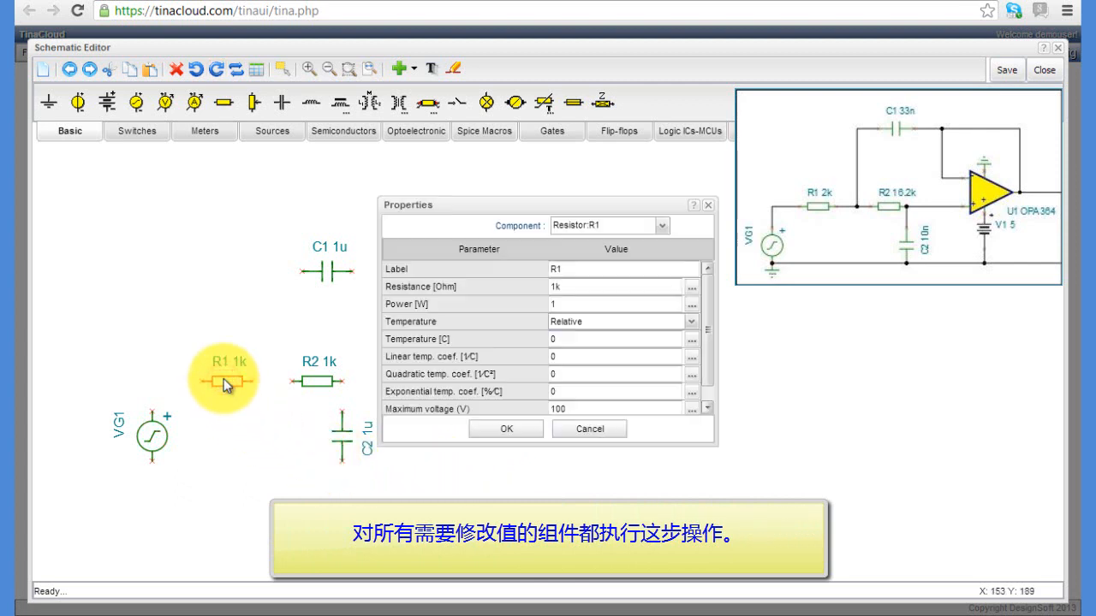
left_click(556, 286)
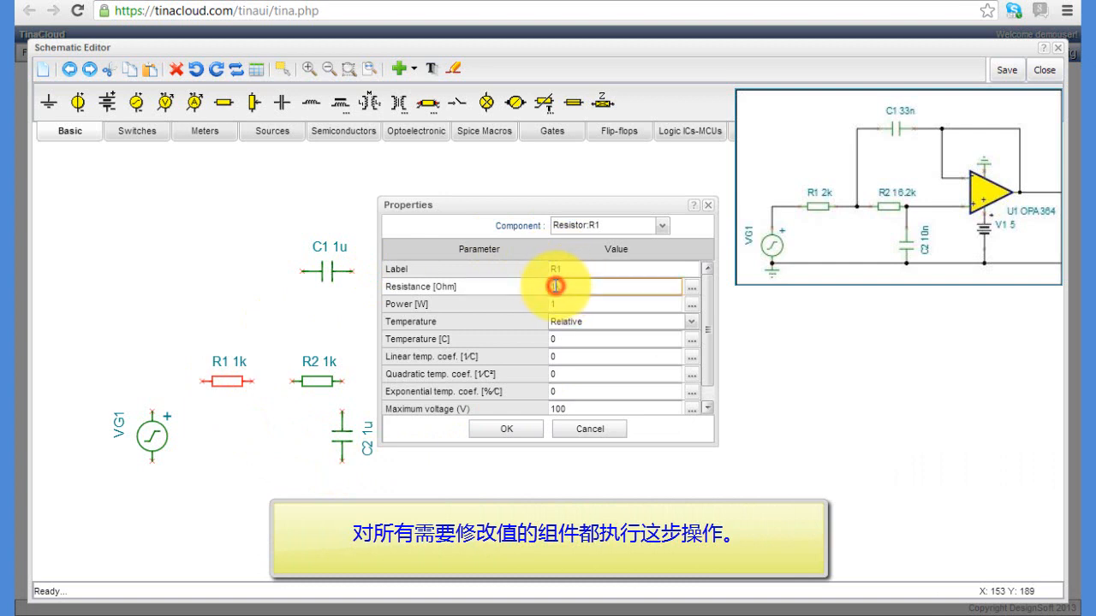
key("BackSpace")
type("2k")
left_click(499, 433)
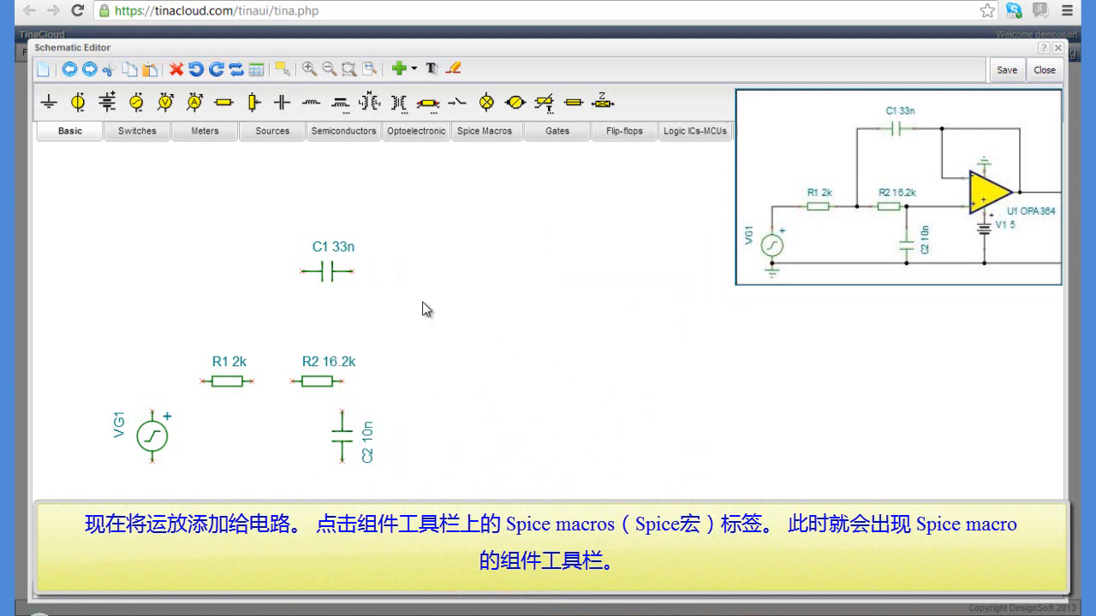
Open the Spice macro list of operational amplifiers and filter it to the manufacturer Texas Instruments
left_click(473, 139)
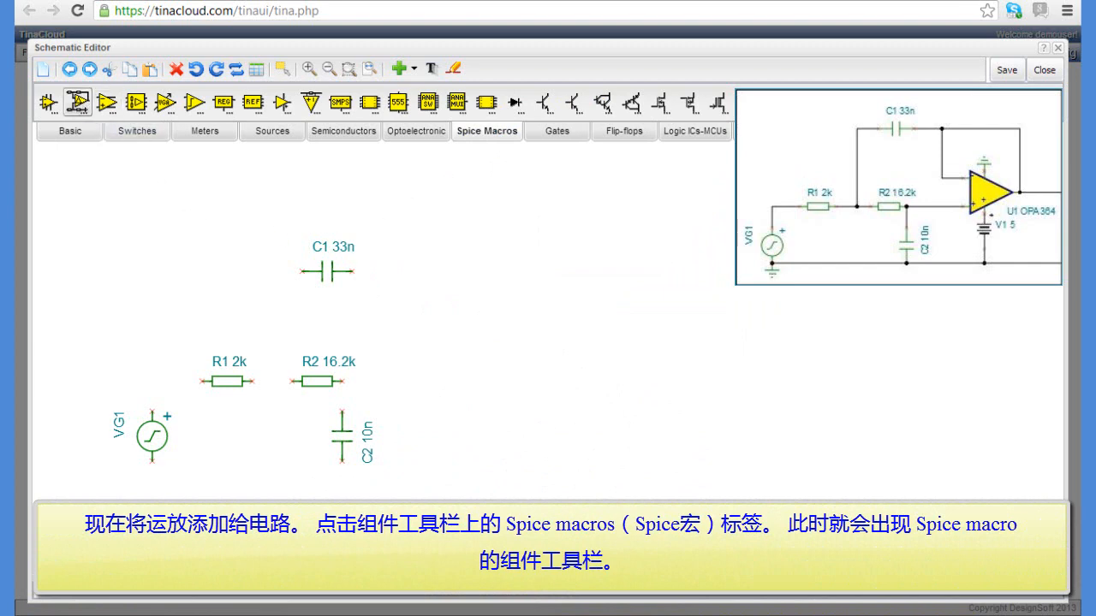
left_click(45, 103)
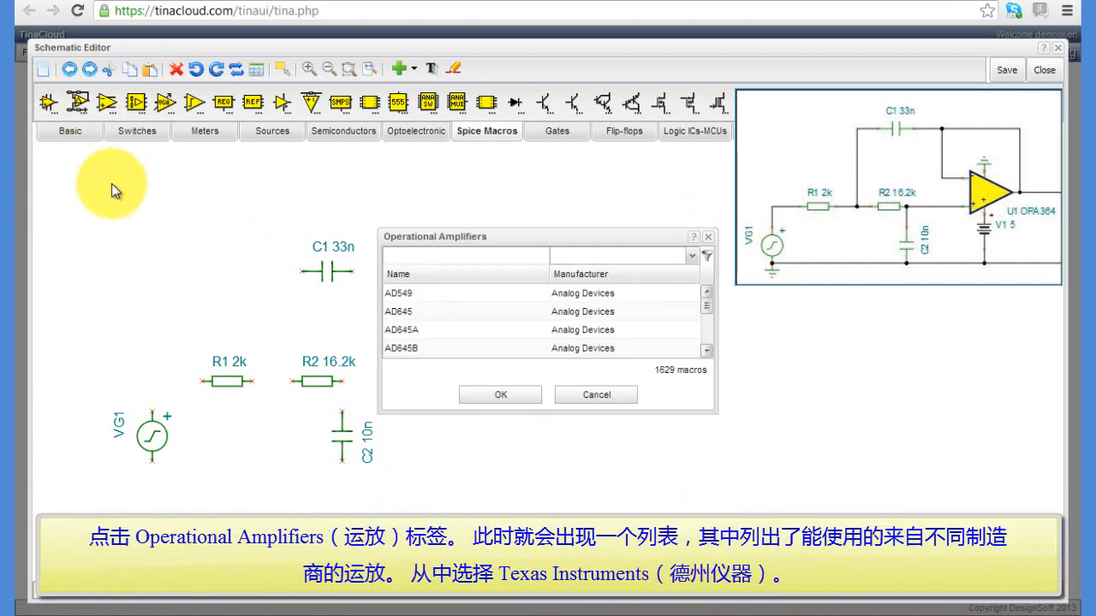
left_click(694, 256)
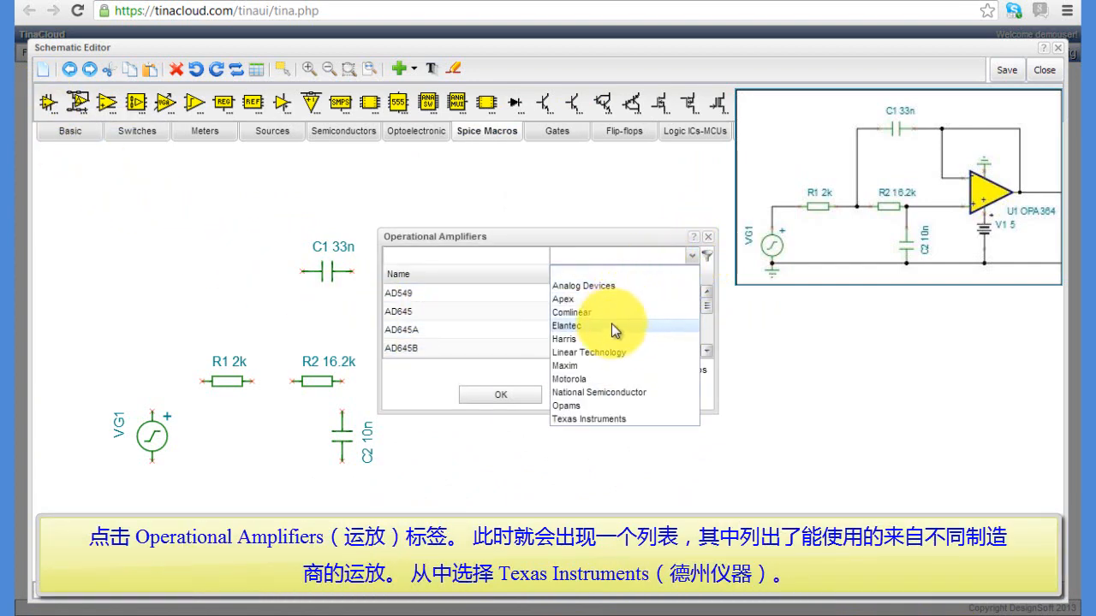
left_click(607, 420)
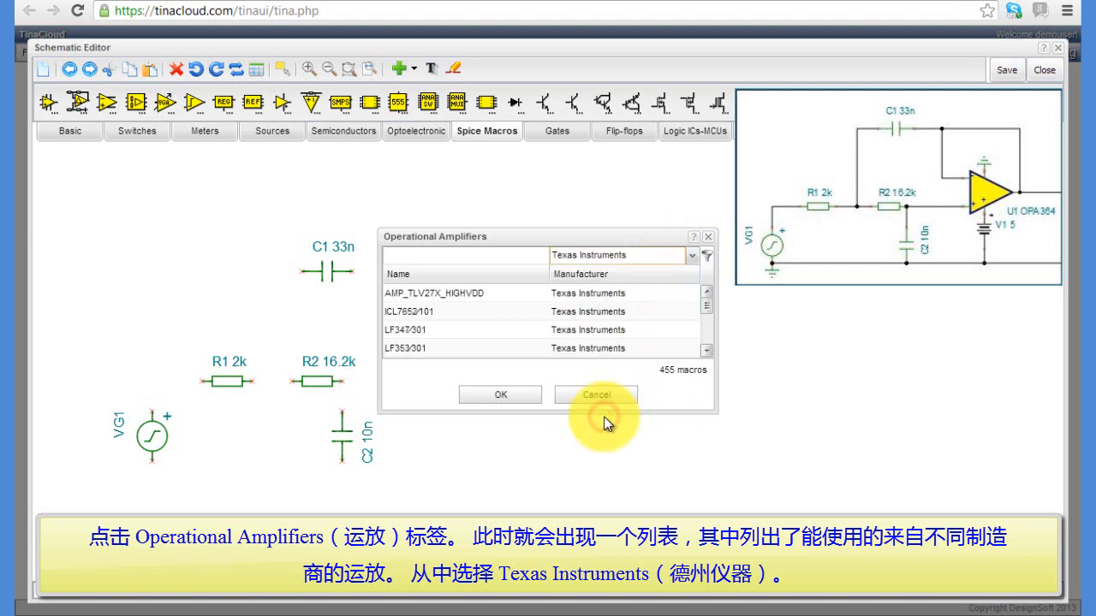
Search the amplifier list for opa36, choose OPA364 and place it to the right of resistor R2
left_click(503, 256)
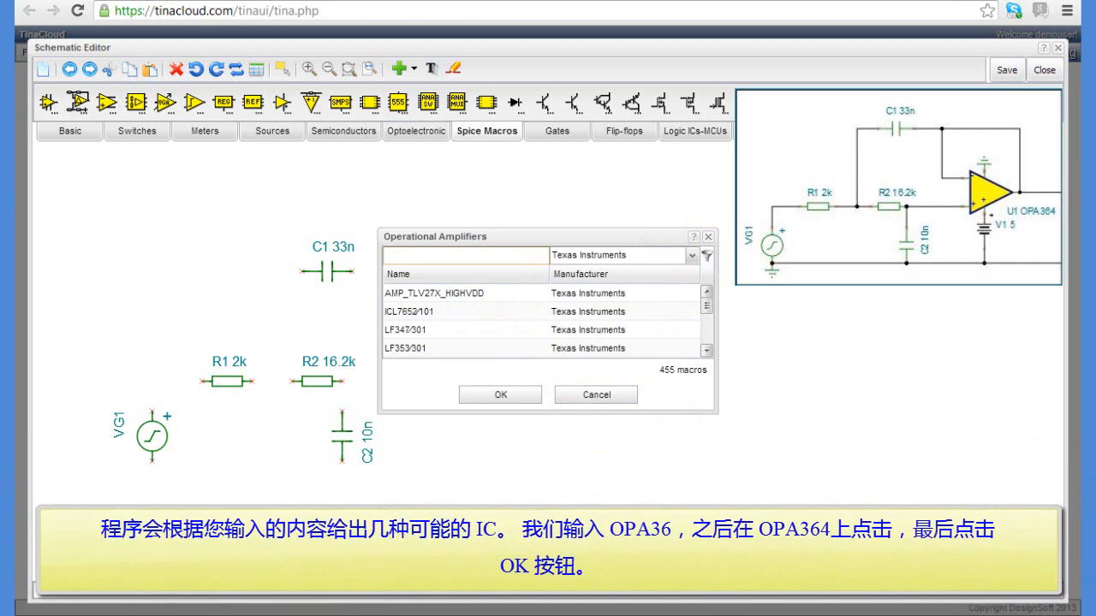
left_click(505, 259)
type("o")
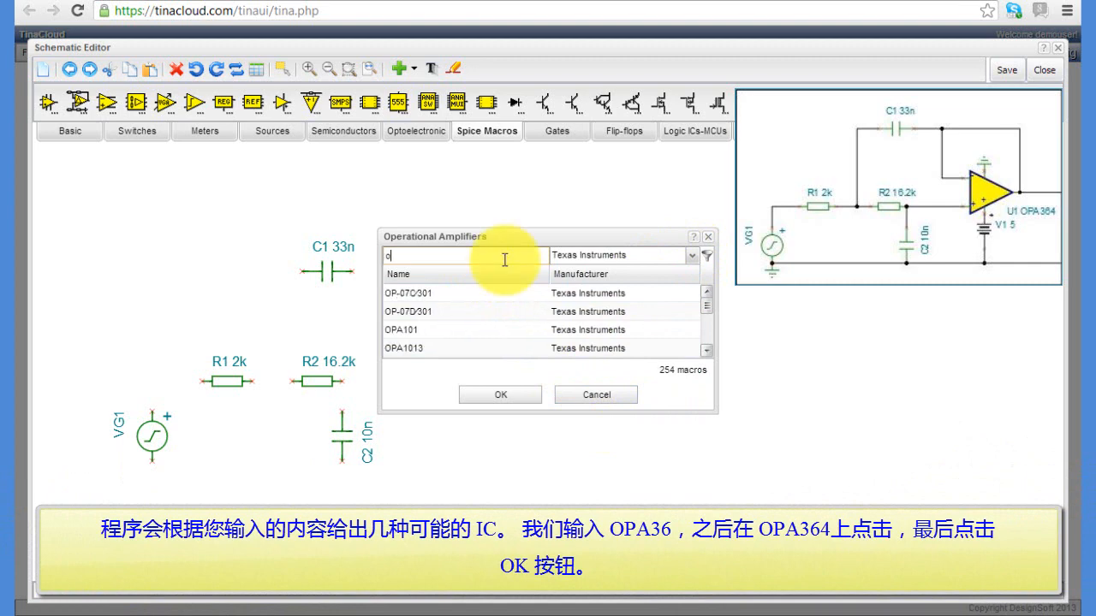
type("pa3")
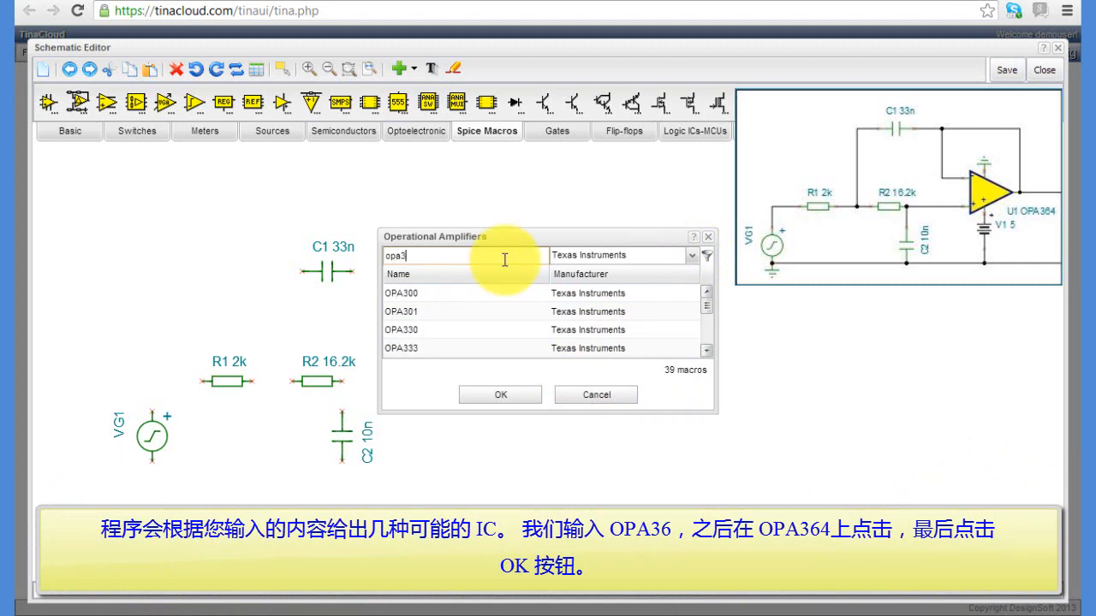
type("6")
left_click(482, 330)
left_click(504, 399)
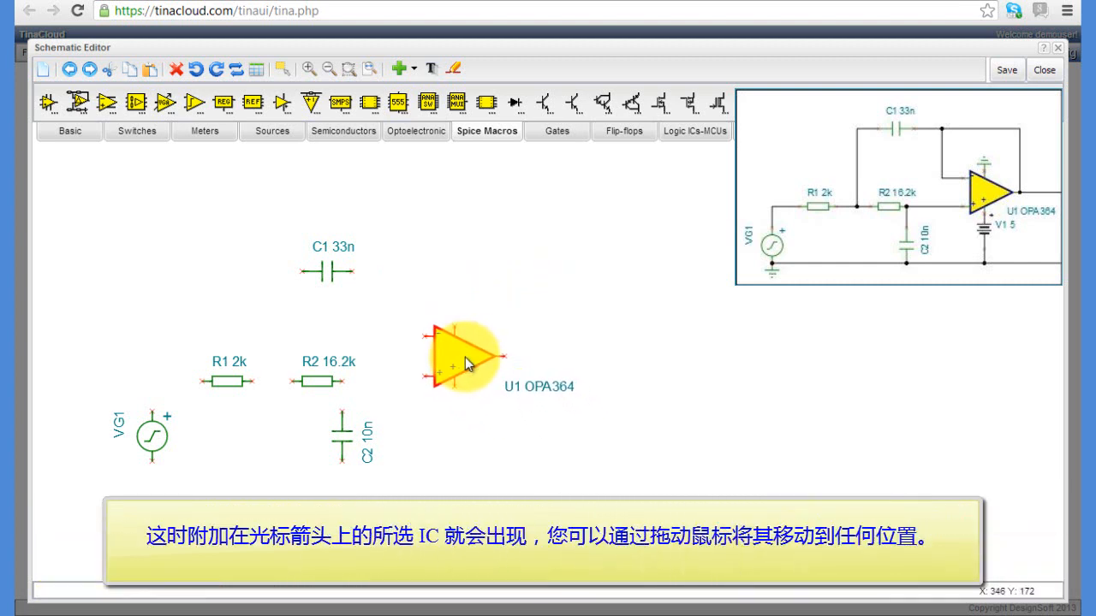
left_click(464, 357)
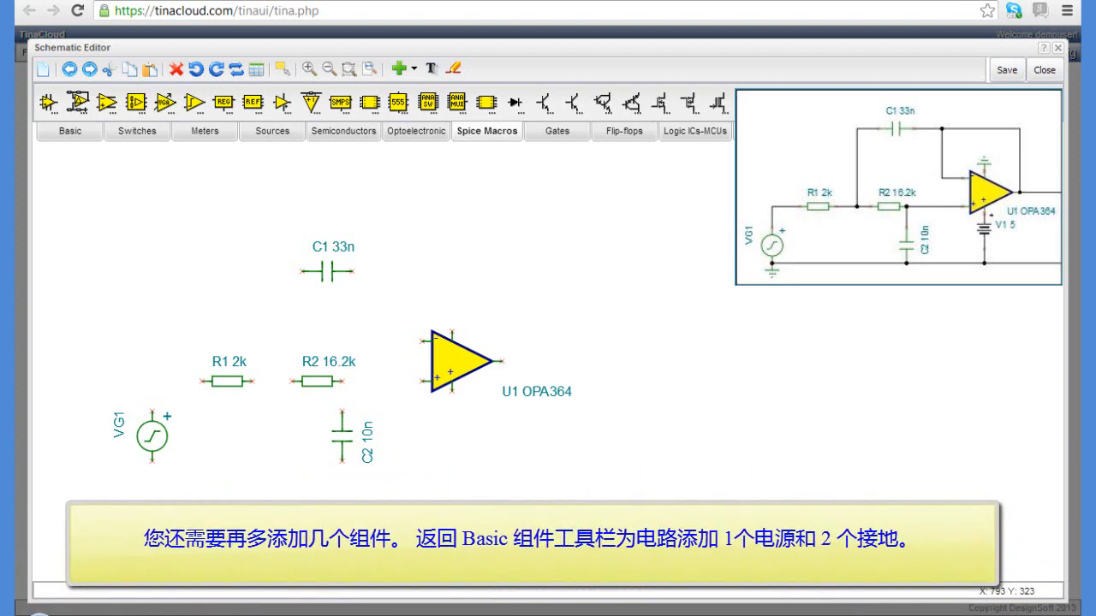
Attach a ground below voltage generator VG1 and an upside-down ground to the upper supply pin of the OPA364
left_click(64, 136)
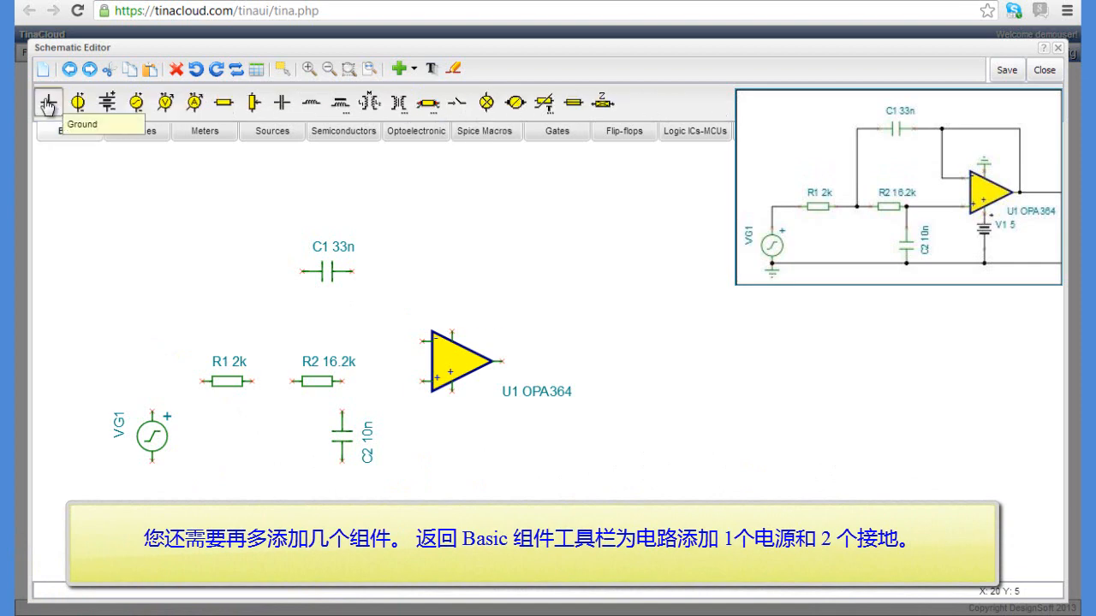
left_click(47, 104)
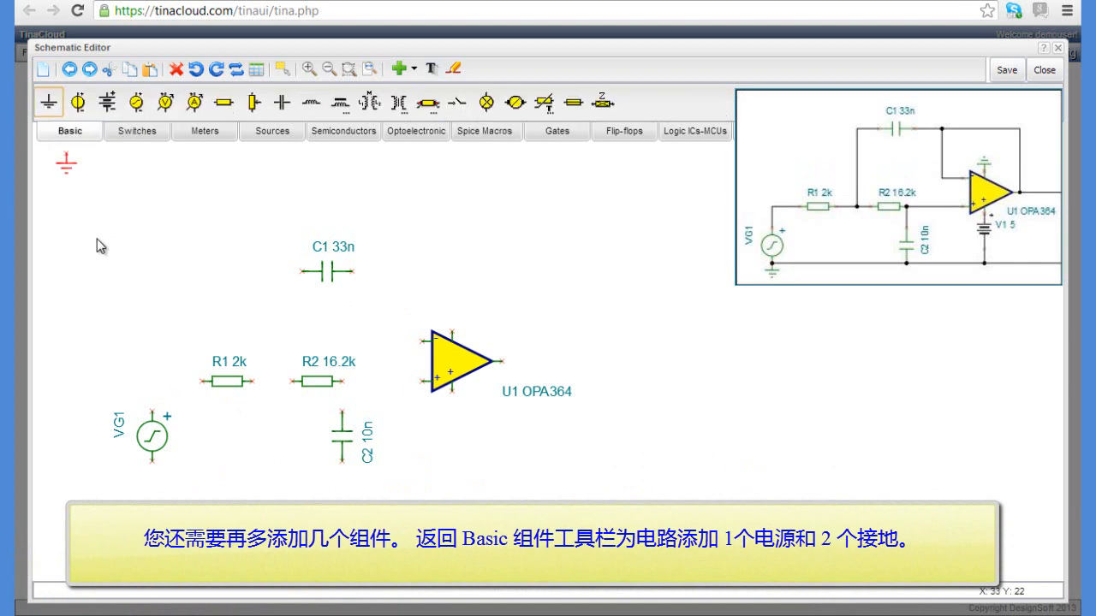
left_click(153, 467)
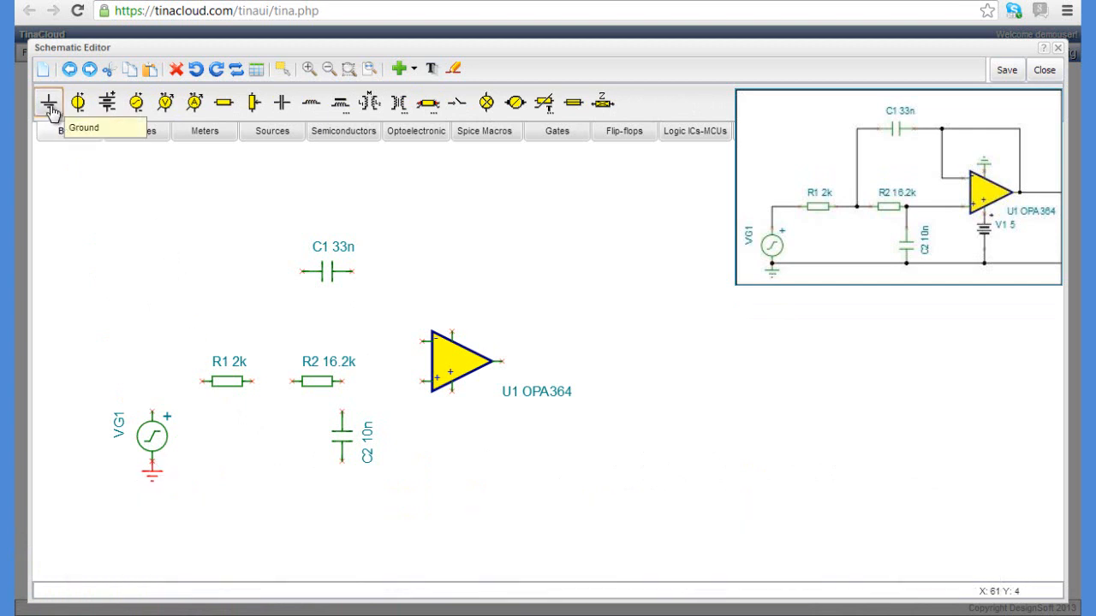
left_click(48, 106)
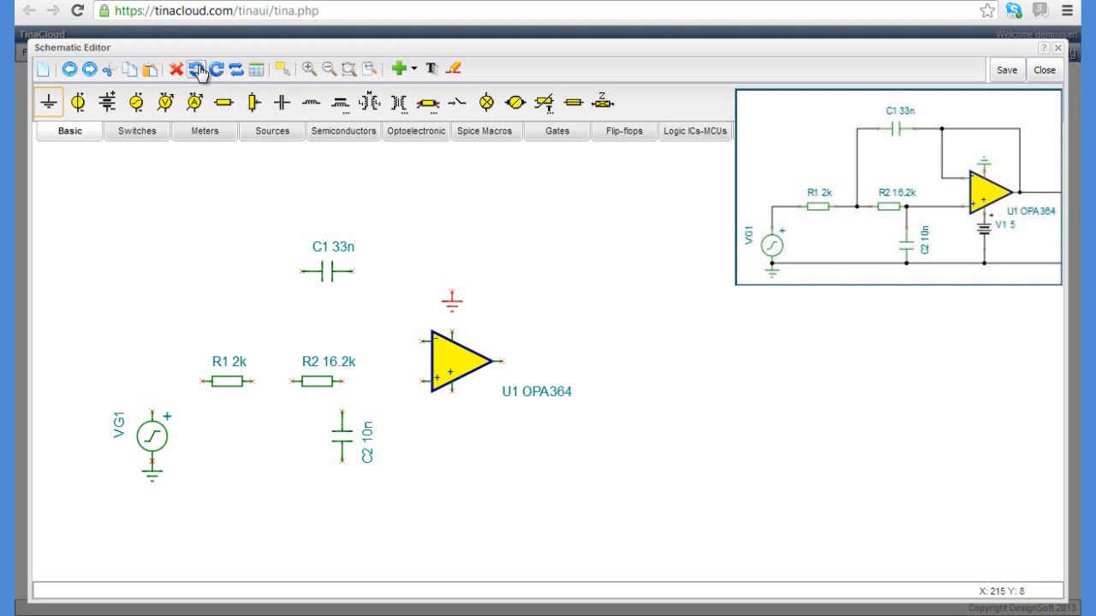
left_click(216, 71)
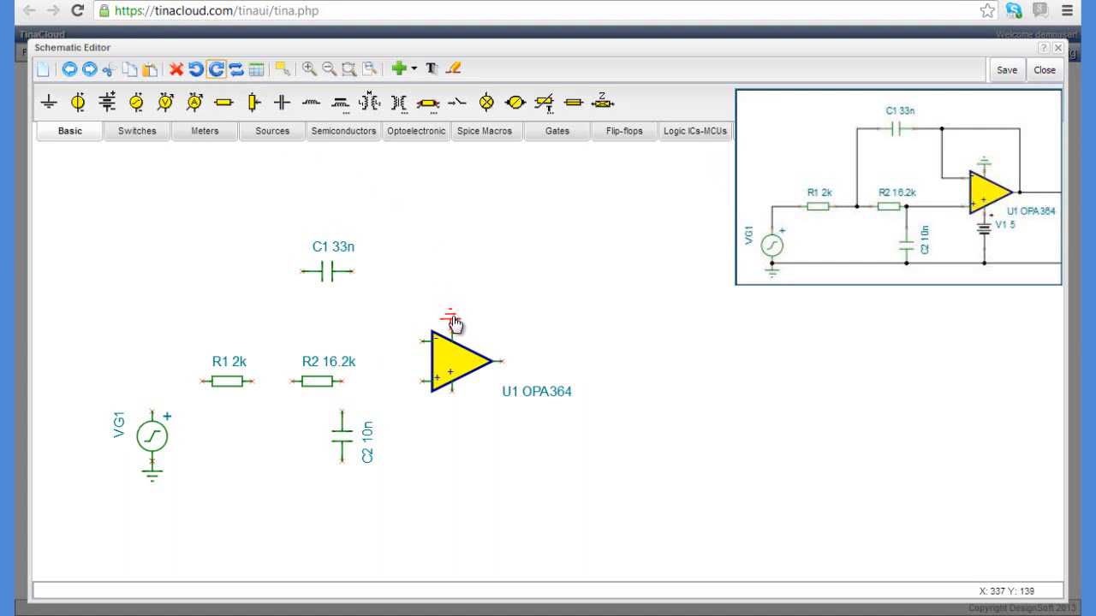
left_click(452, 319)
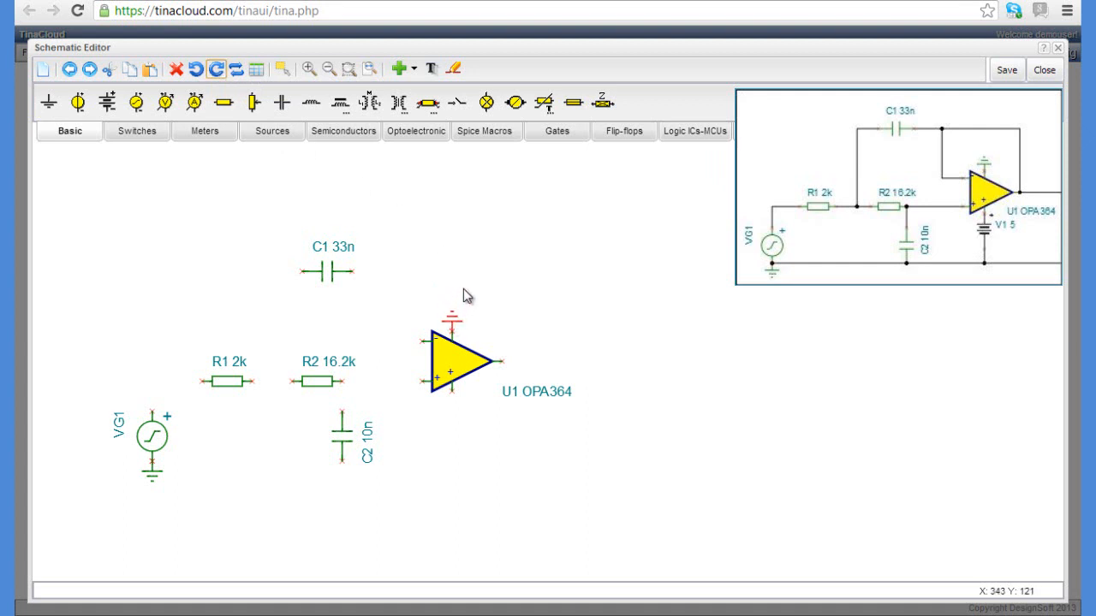
Attach a battery to the lower supply pin of the OPA364
left_click(107, 102)
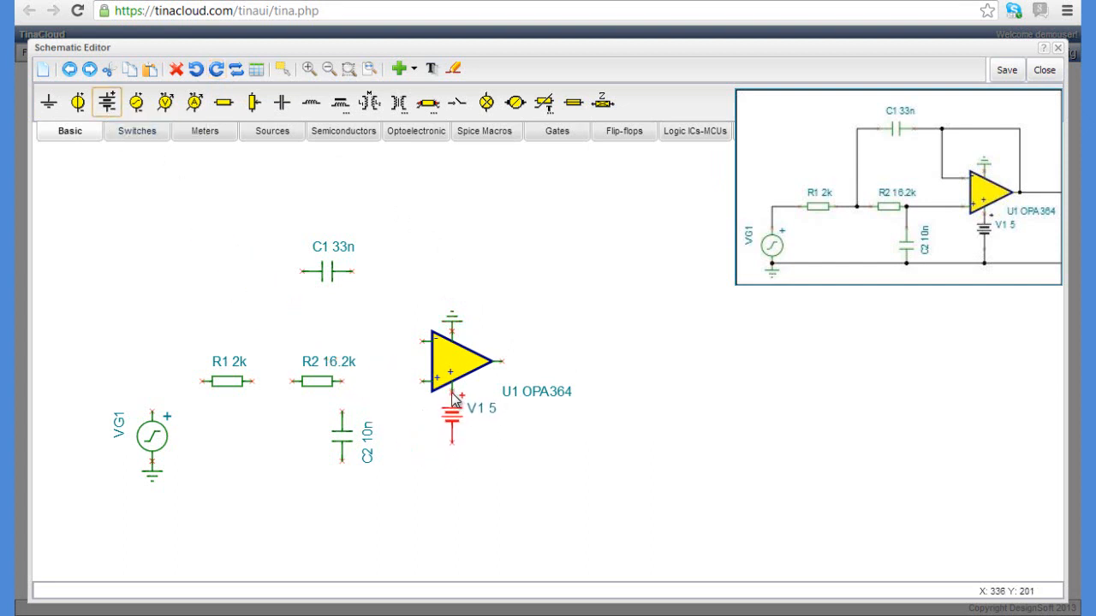
left_click(455, 401)
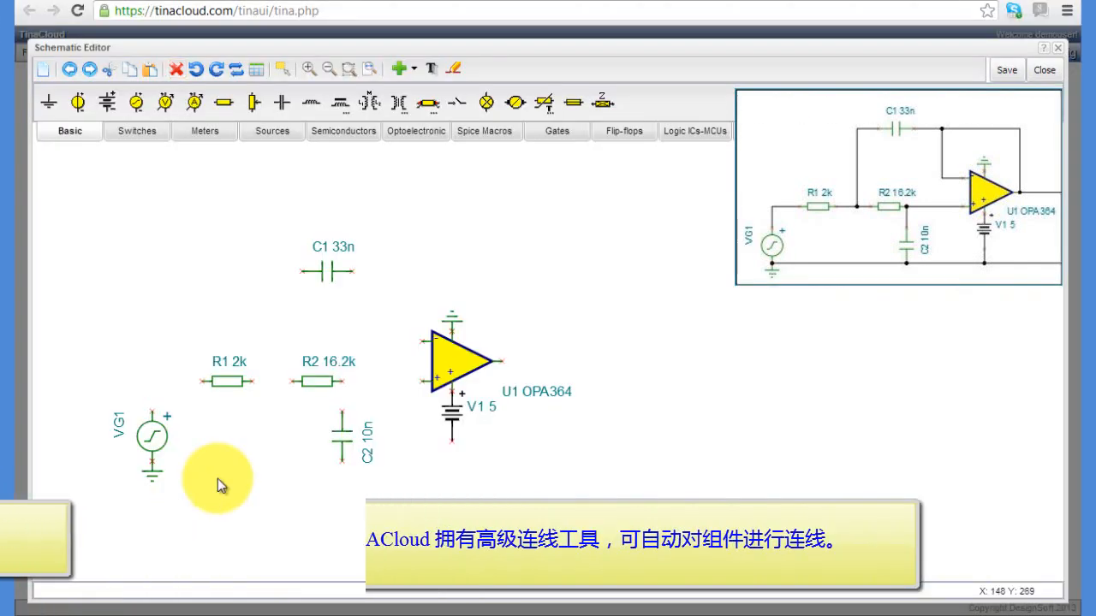
left_click(167, 453)
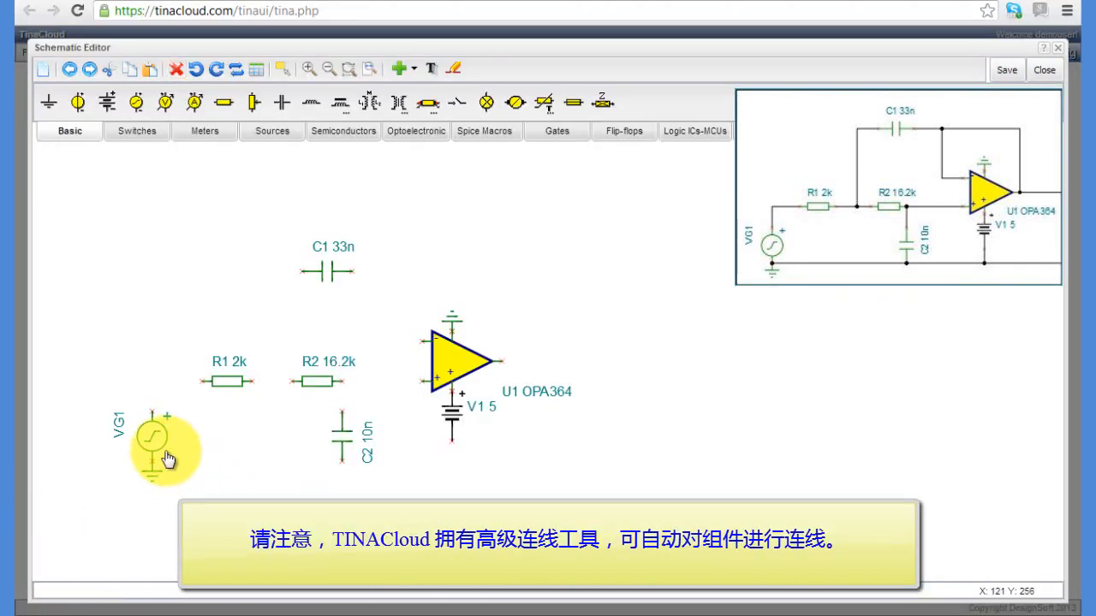
Wire VG1 through R1 and R2 to the op-amp's non-inverting input, and the op-amp output through C1 to the node between R1 and R2
left_click(152, 410)
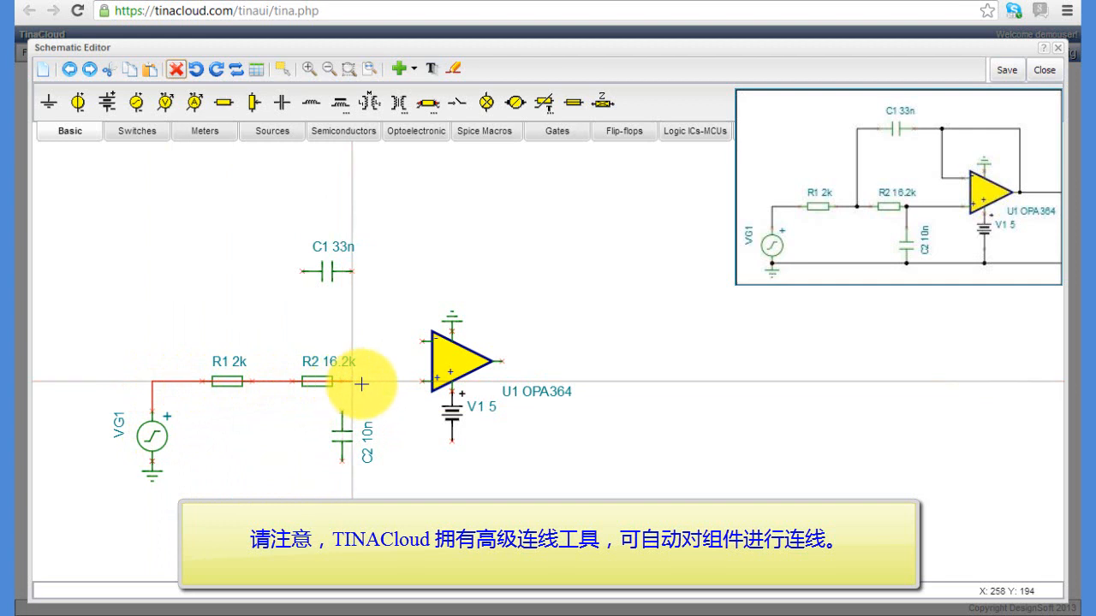
left_click(422, 381)
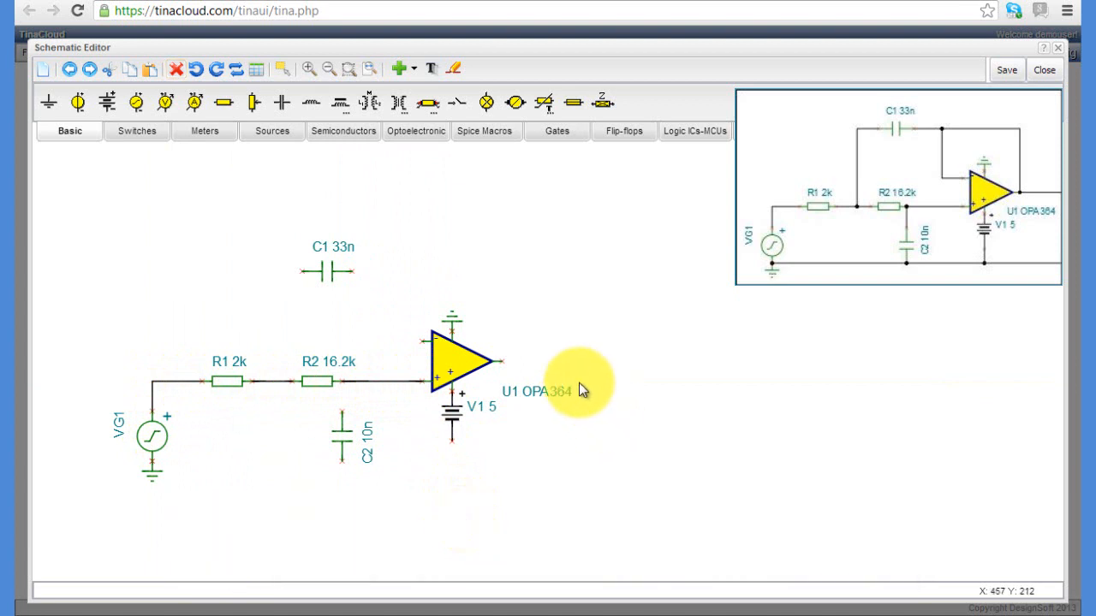
left_click(501, 361)
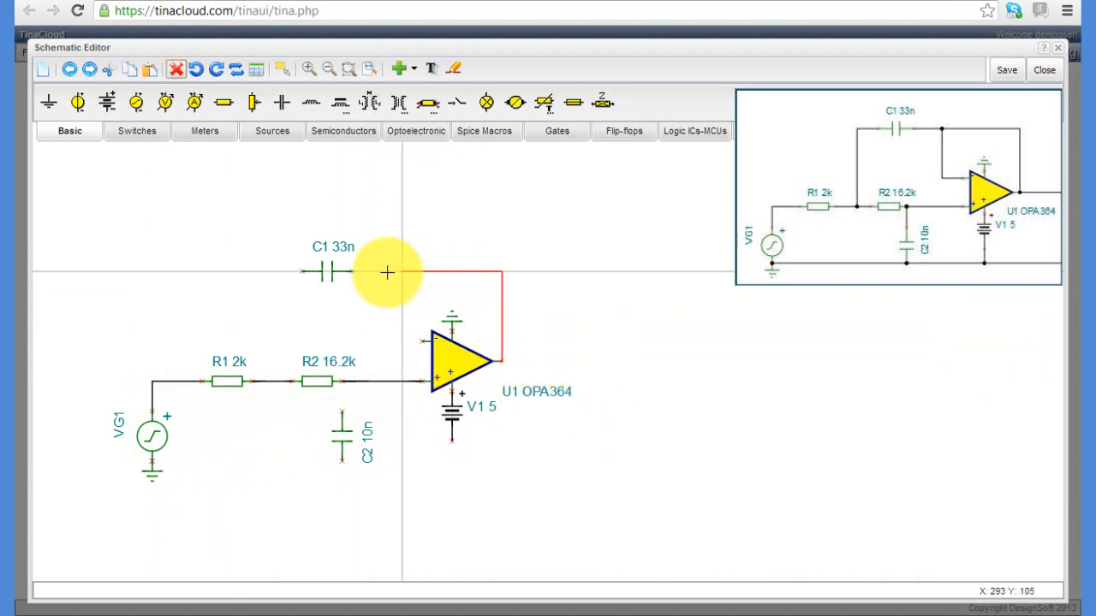
left_click(318, 270)
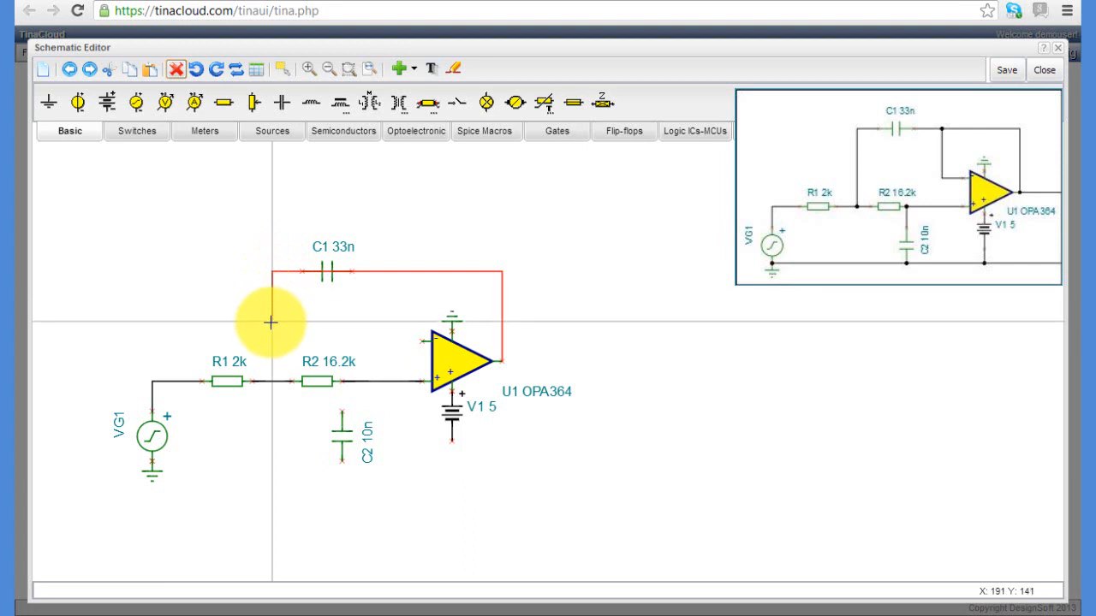
left_click(272, 379)
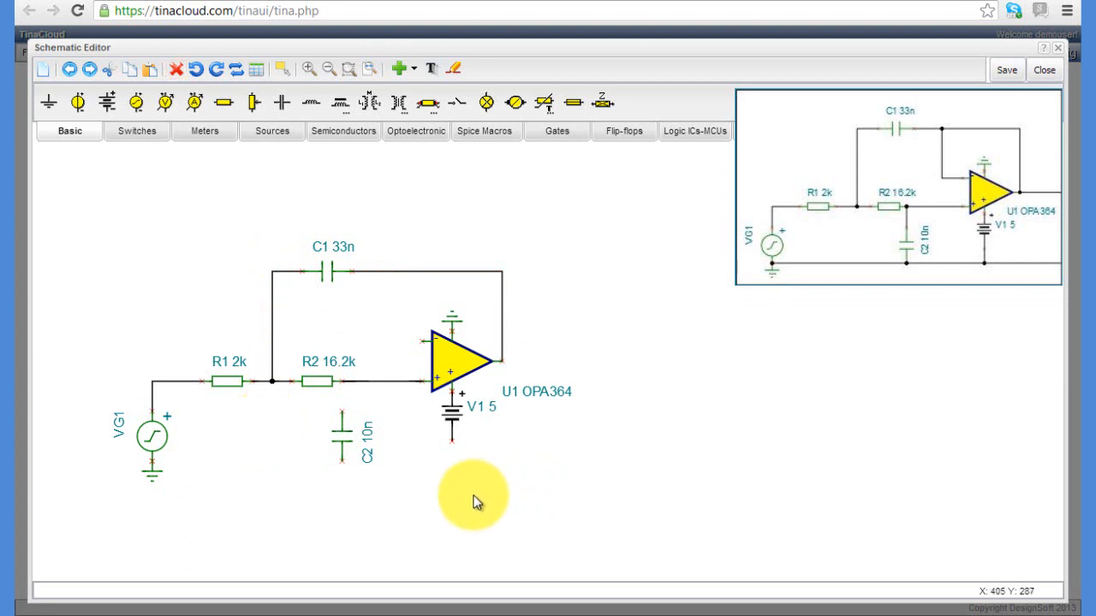
Wire the grounded terminal of VG1 past the lower end of C2 to the lower terminal of battery V1
left_click(152, 462)
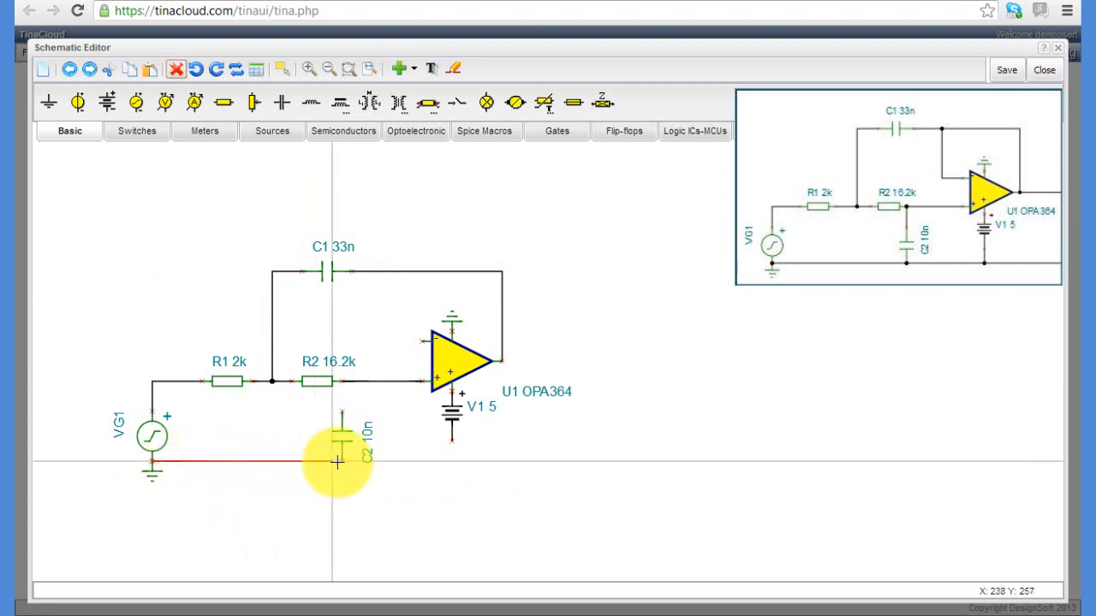
left_click(451, 441)
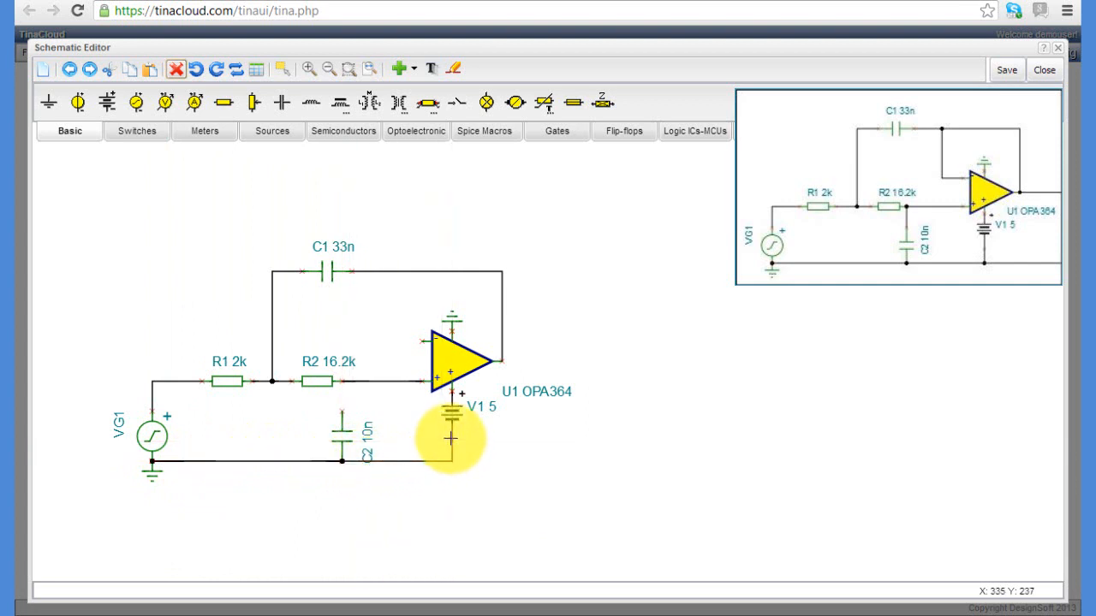
Connect the op-amp's inverting input to the feedback wire beside C1, and the upper end of C2 to the wire between R2 and the op-amp
left_click(418, 340)
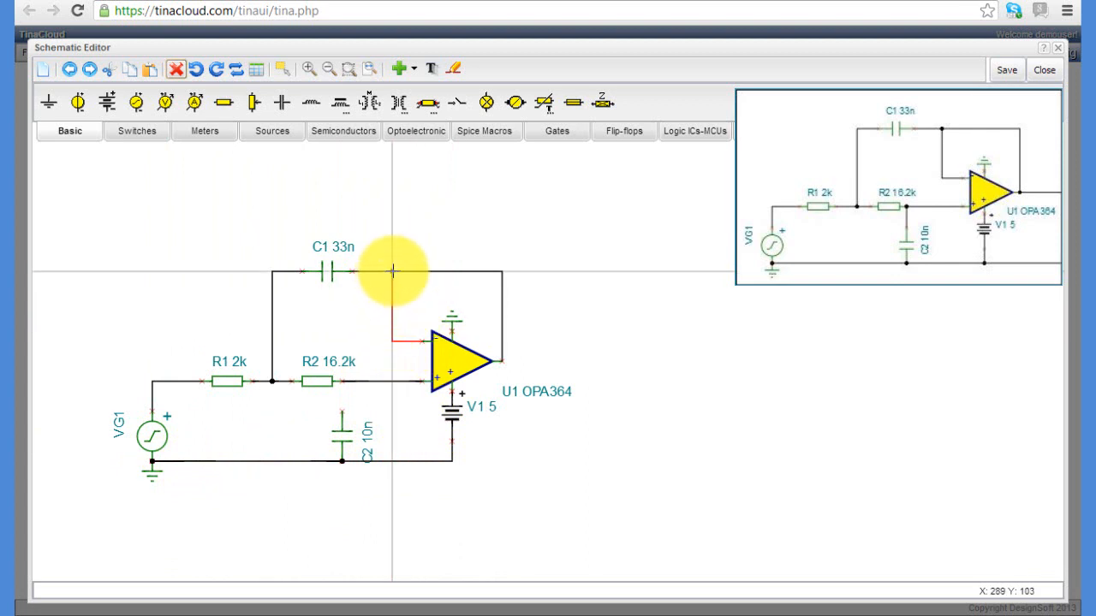
left_click(392, 272)
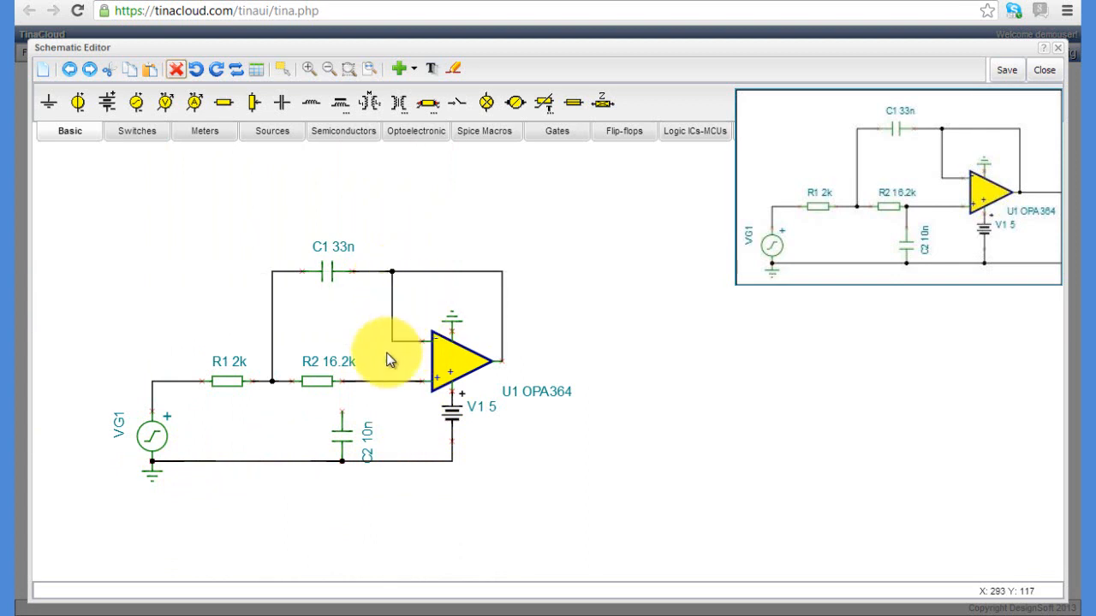
left_click(342, 413)
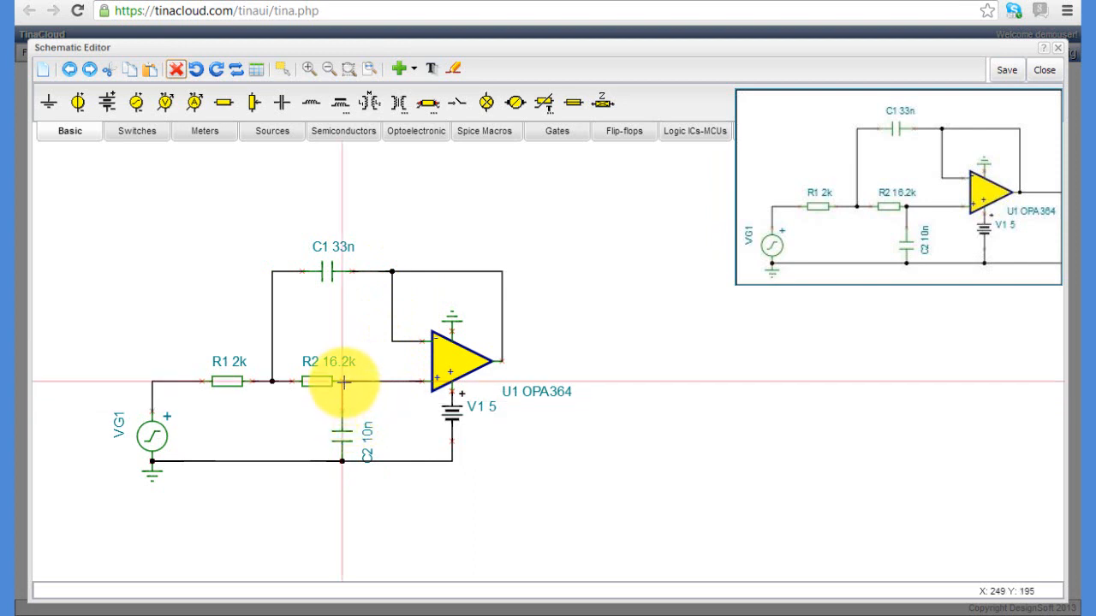
left_click(342, 381)
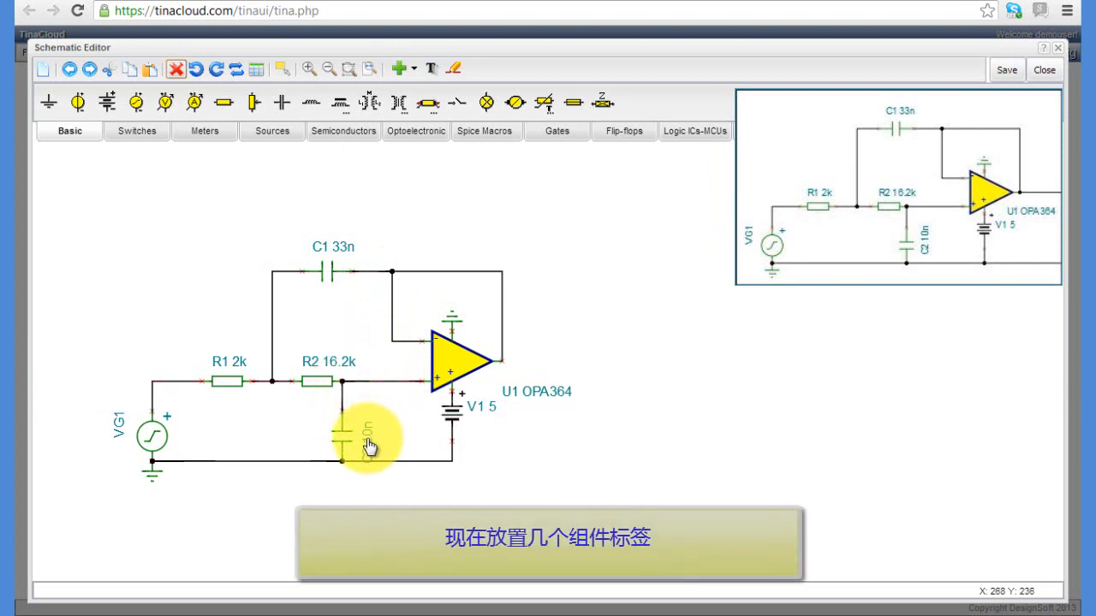
Move the C2 label up and the U1 OPA364 label closer to the op-amp, and shift resistor R1 slightly to the left
left_click(372, 434)
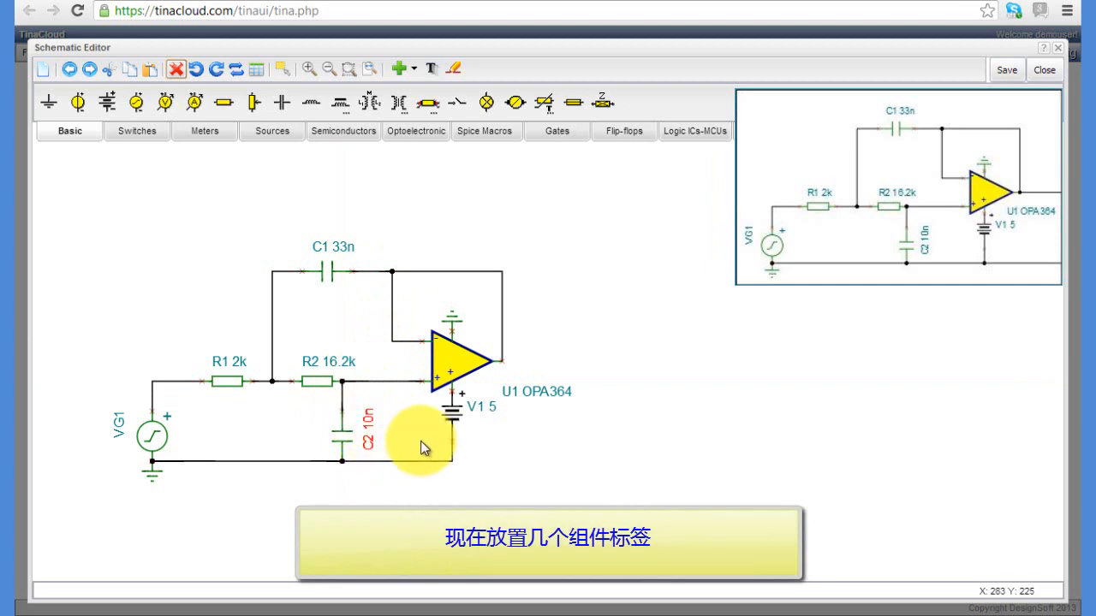
left_click(528, 398)
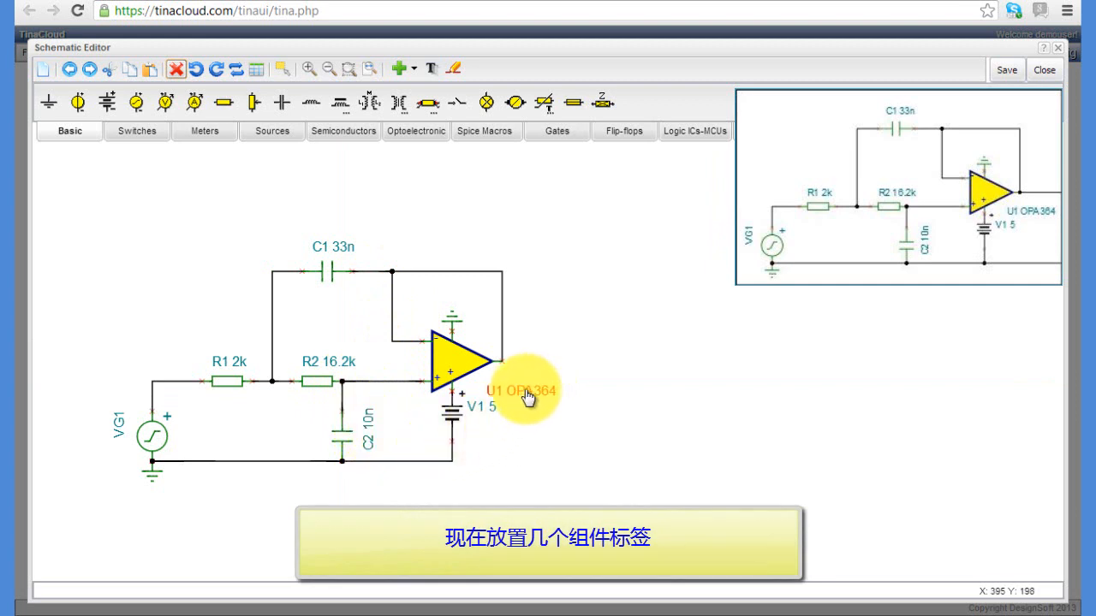
left_click_drag(525, 399, 525, 395)
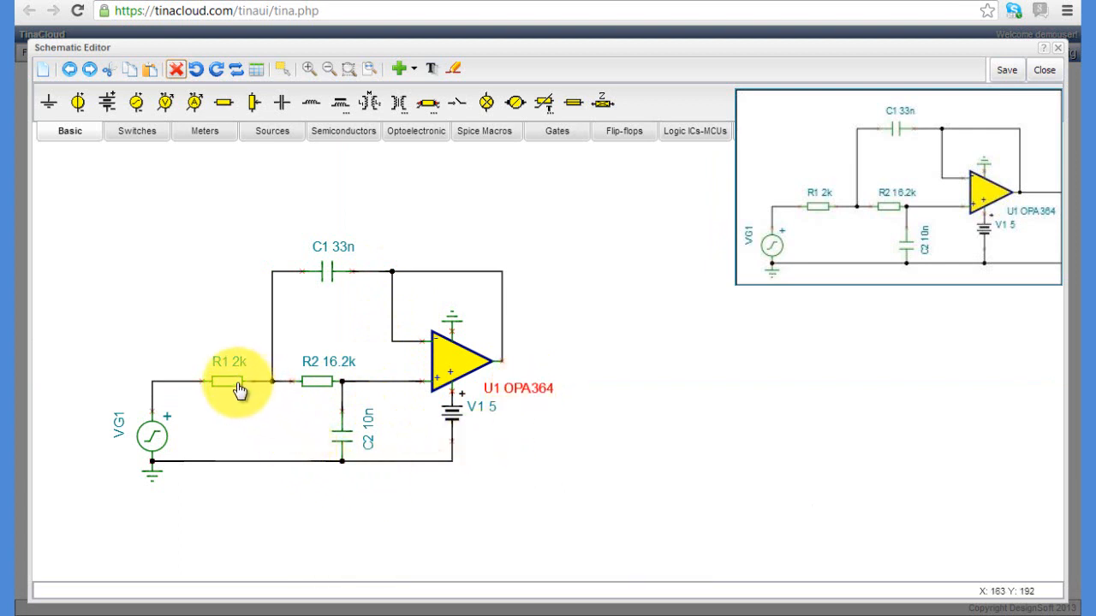
left_click_drag(230, 381, 218, 384)
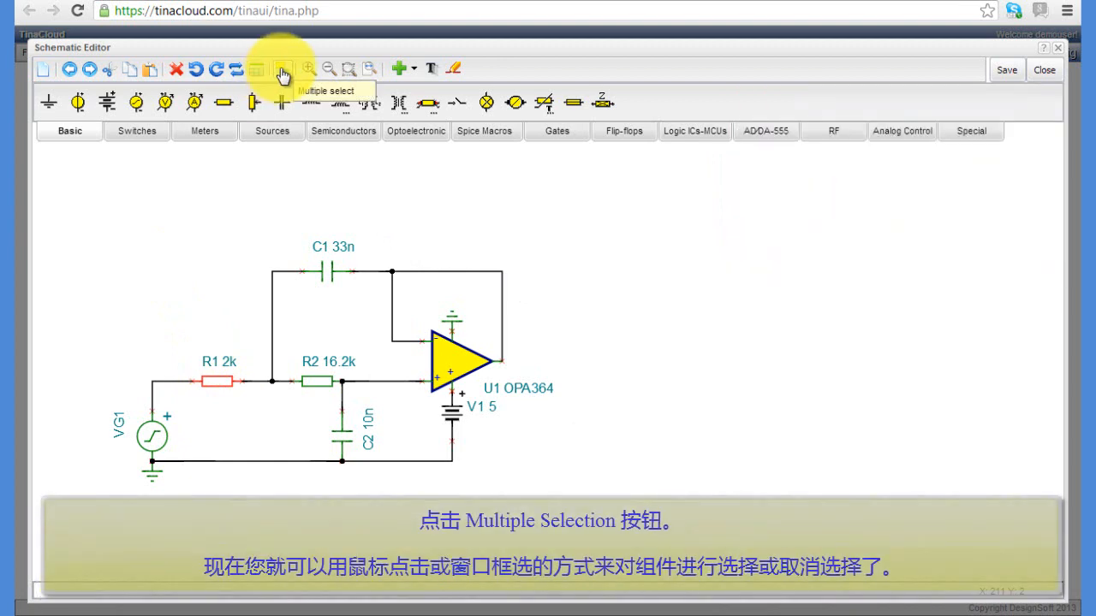
Select the whole filter block with Multiple select, leaving out VG1, its ground and the wire from VG1 to R1
left_click(280, 71)
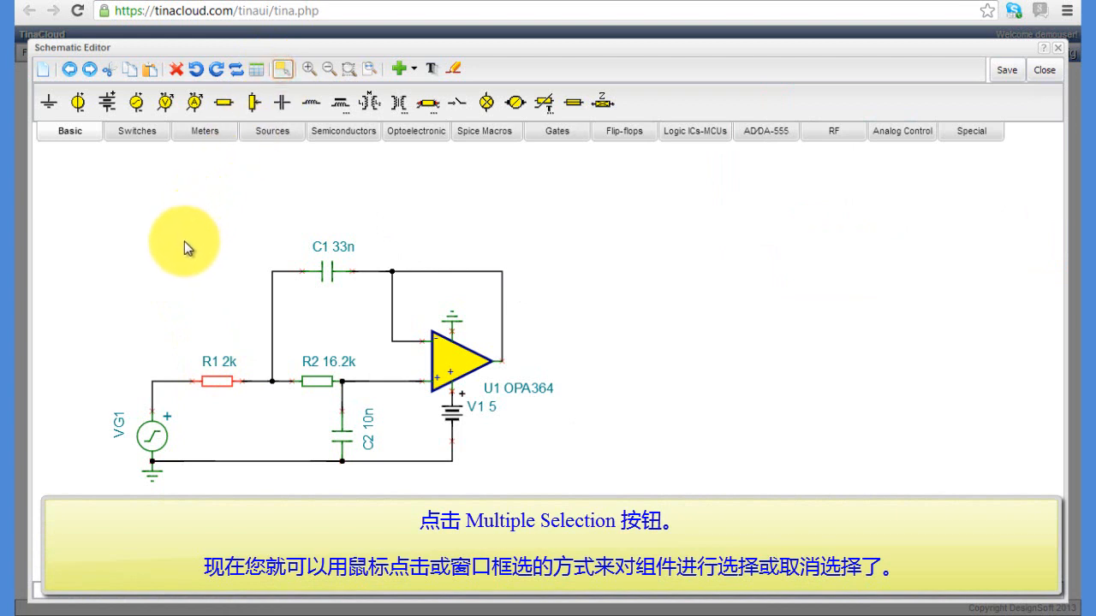
left_click_drag(179, 242, 574, 503)
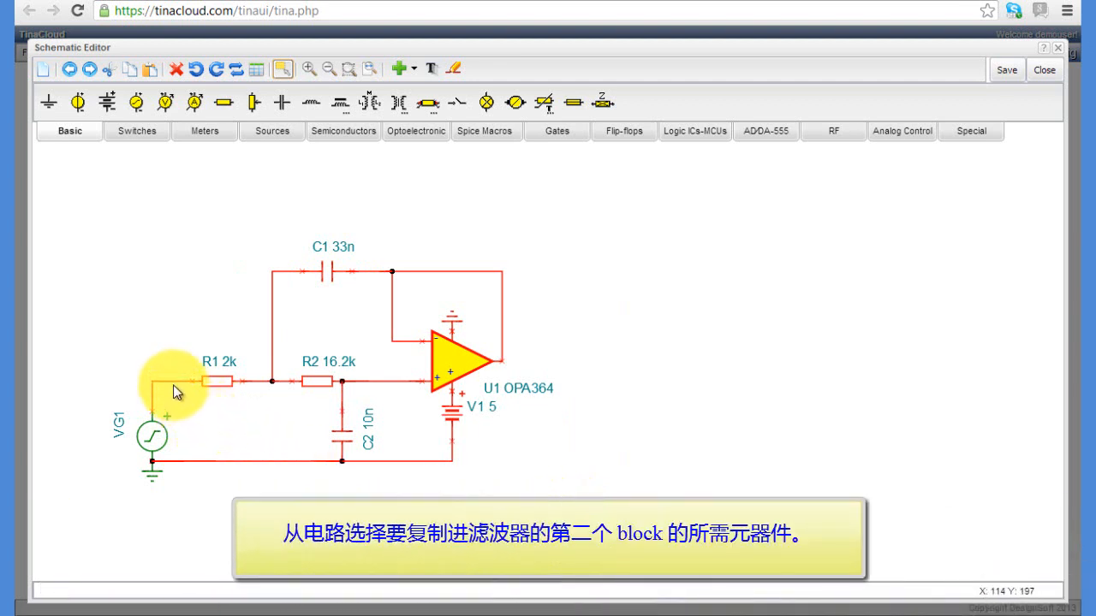
left_click(174, 390, "shift")
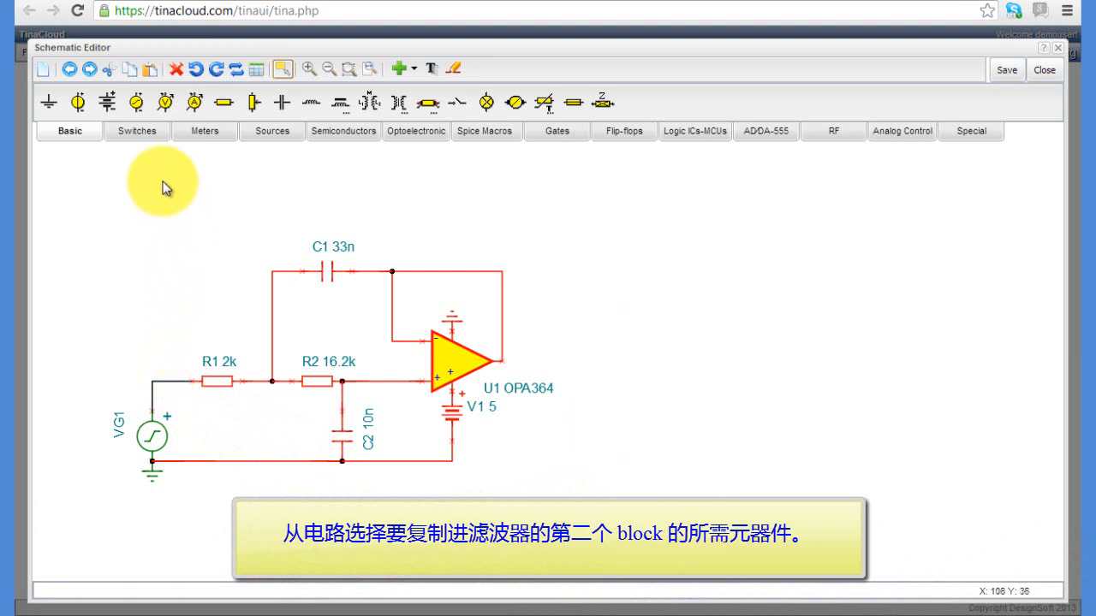
left_click(281, 68)
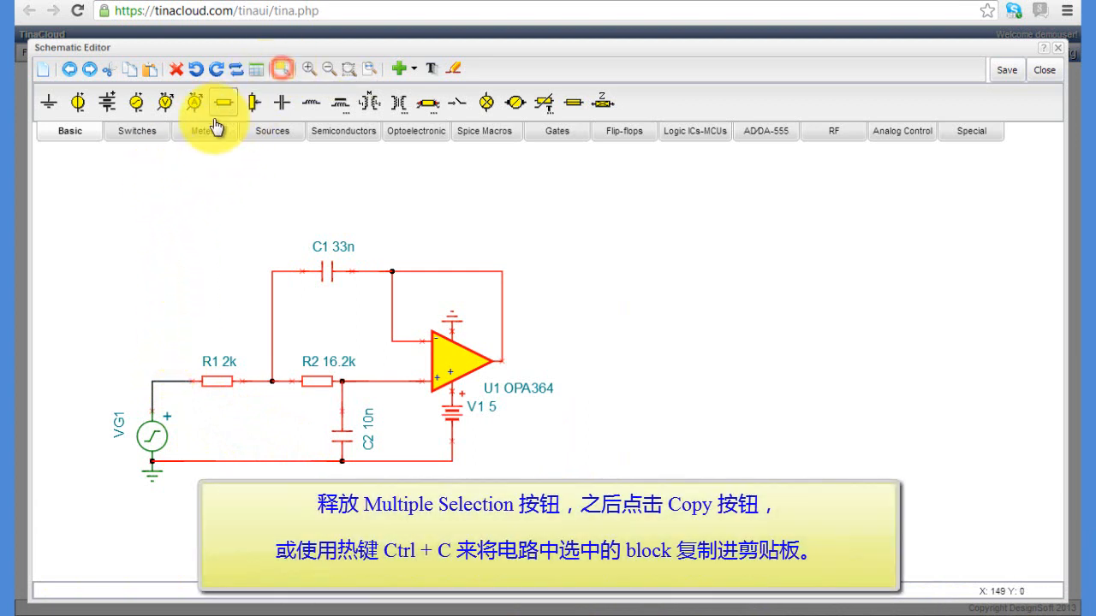
Paste a copy of the selected block to the right of the first one and wire its input to U1's output and its ground line to V1's
left_click(130, 72)
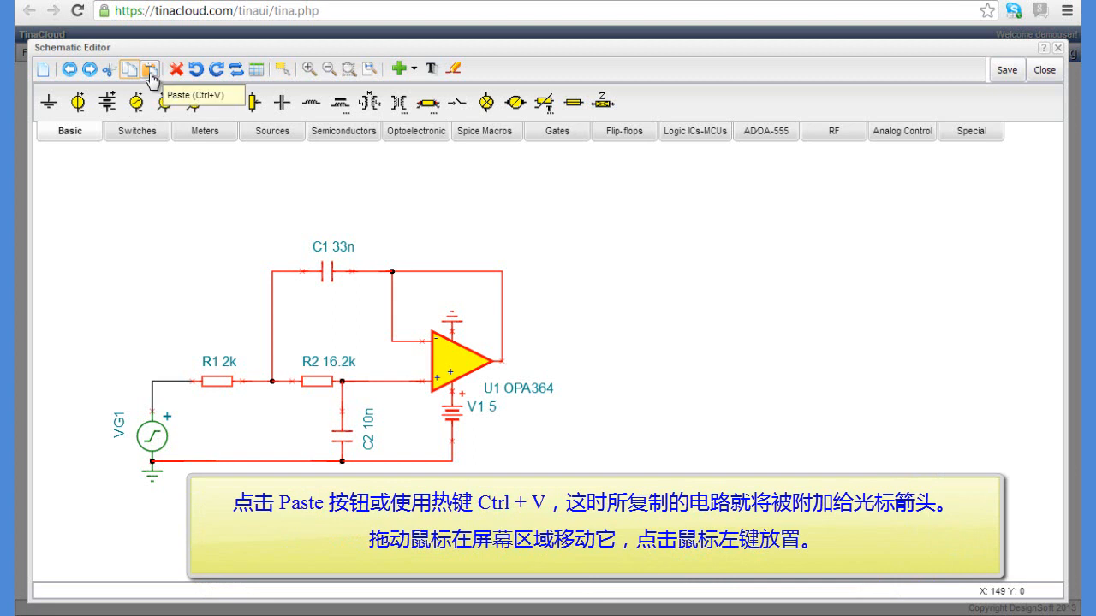
left_click(151, 75)
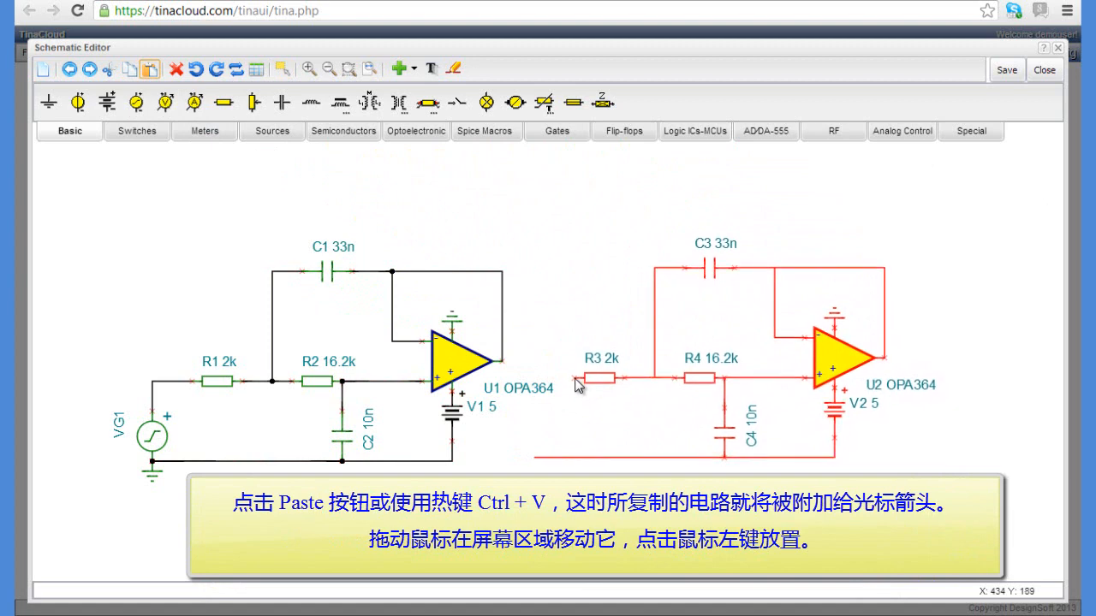
left_click(575, 385)
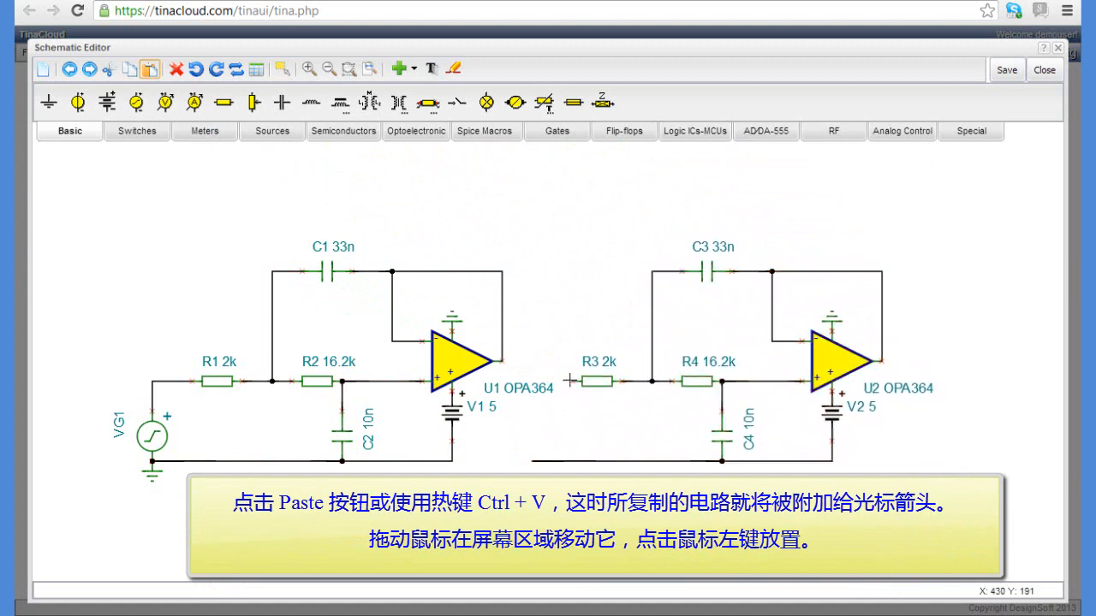
mouse_move(573, 381)
left_mouse_down()
mouse_move(575, 363)
mouse_move(503, 362)
left_mouse_up()
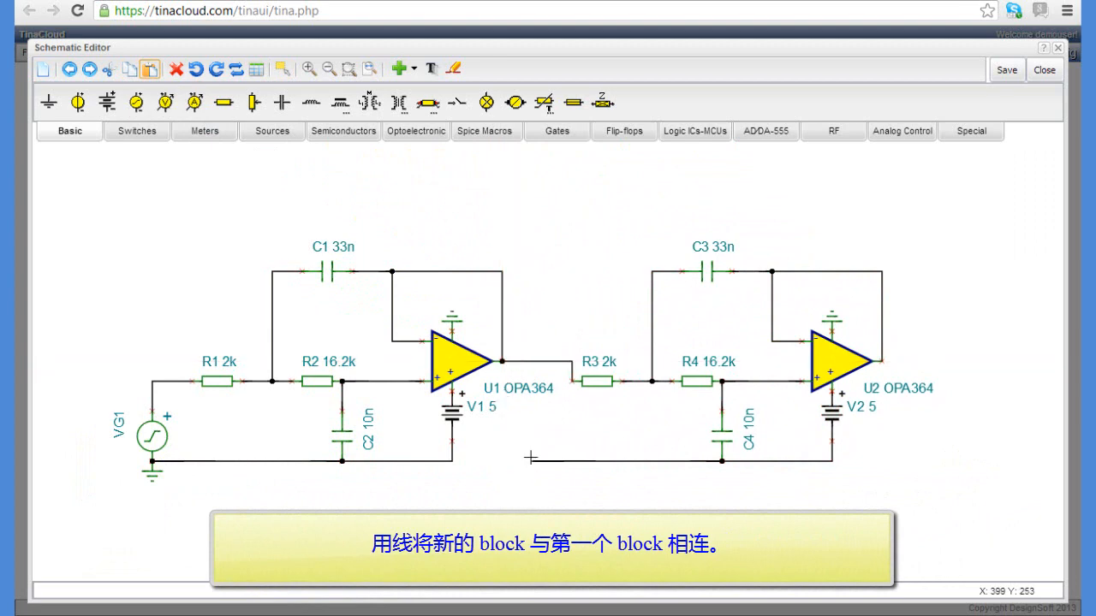
left_click_drag(534, 462, 453, 461)
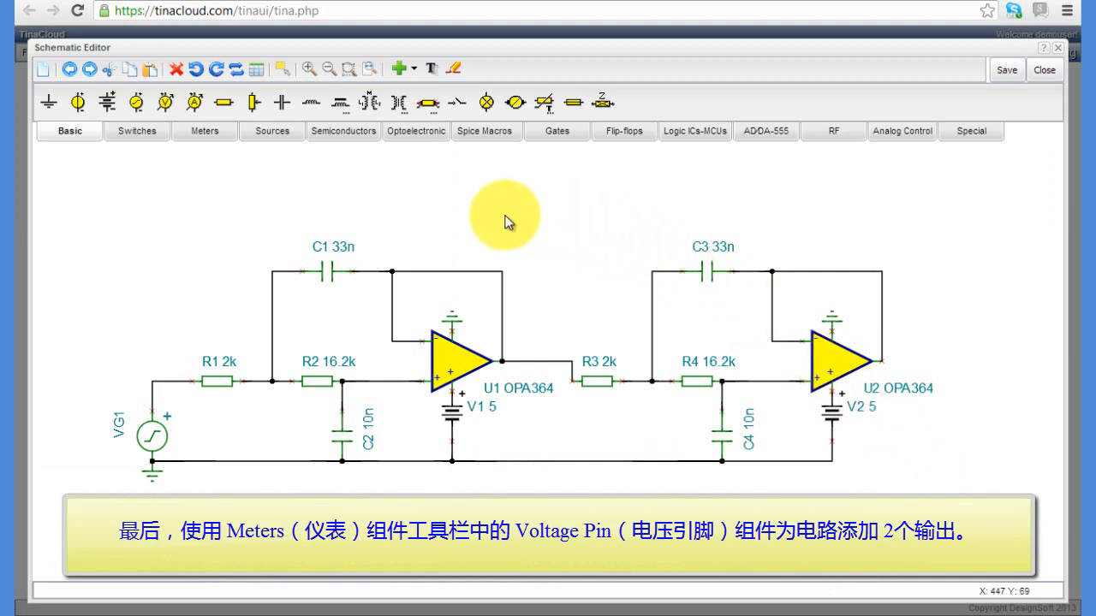
Add a Voltage Pin output at the upper feedback corner of each op-amp stage, beside U1 and U2
left_click(214, 135)
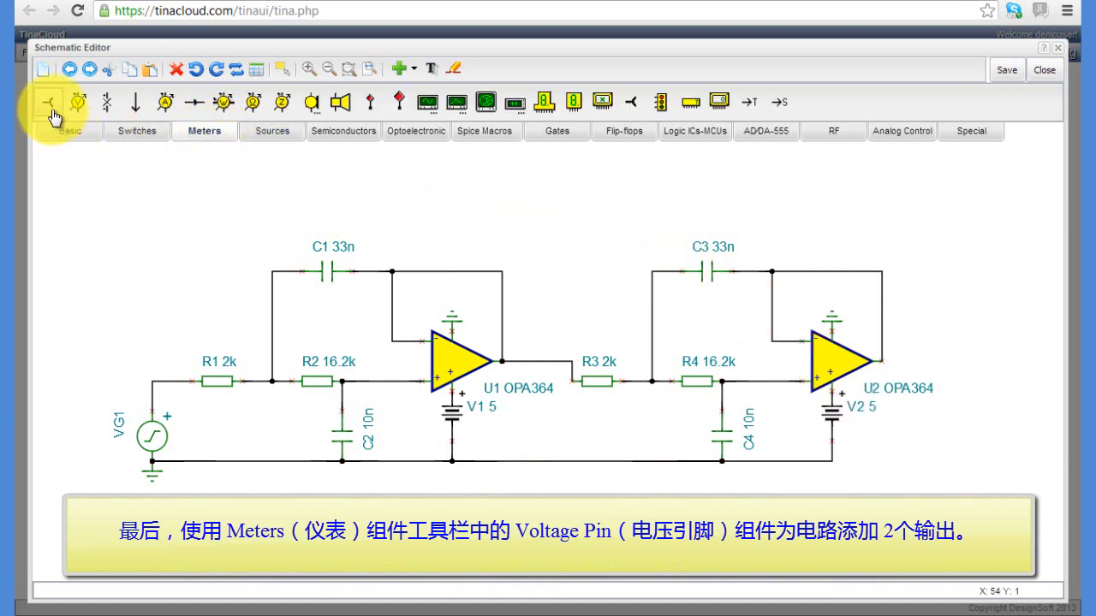
left_click(49, 102)
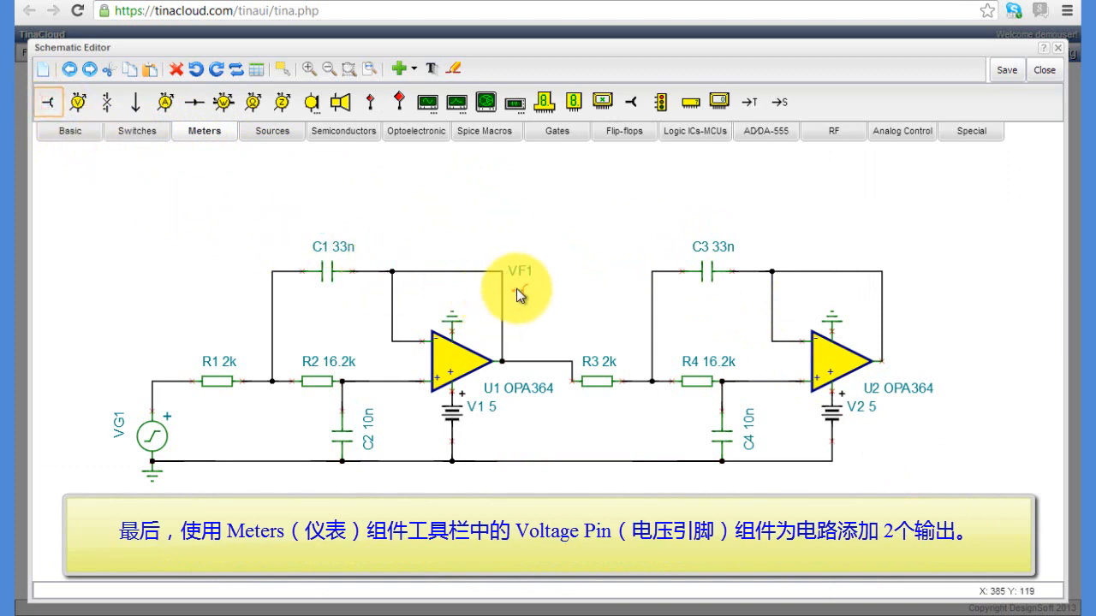
left_click(504, 274)
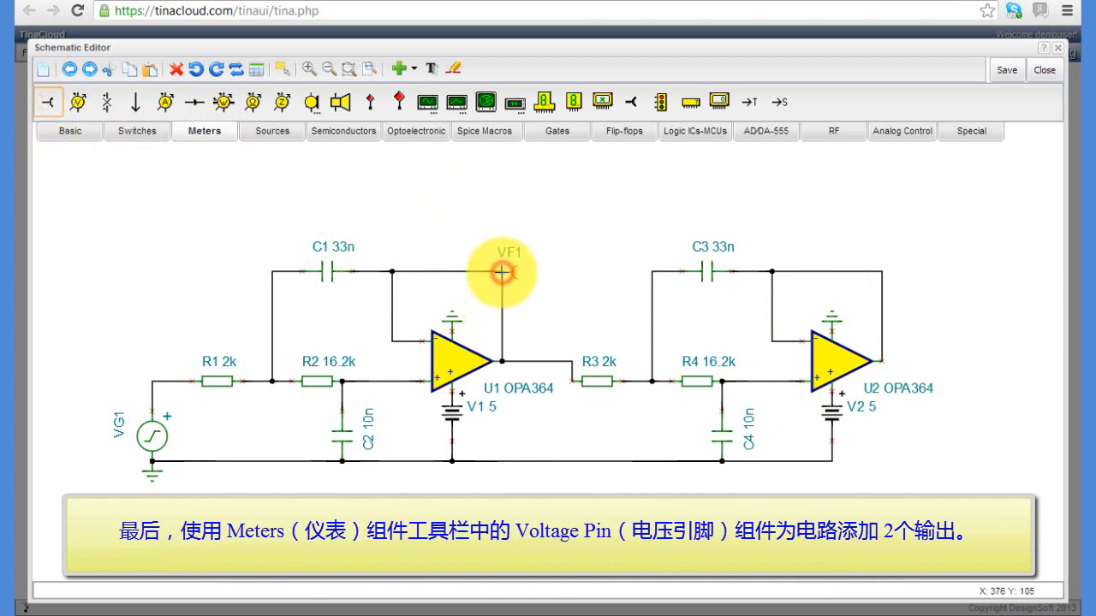
left_click(48, 105)
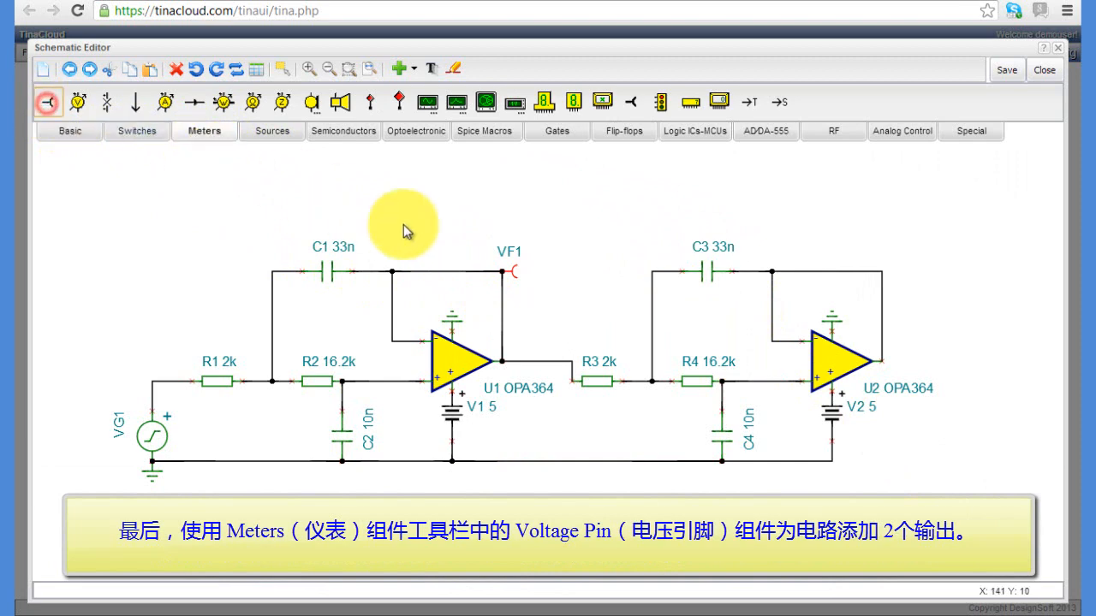
left_click(882, 274)
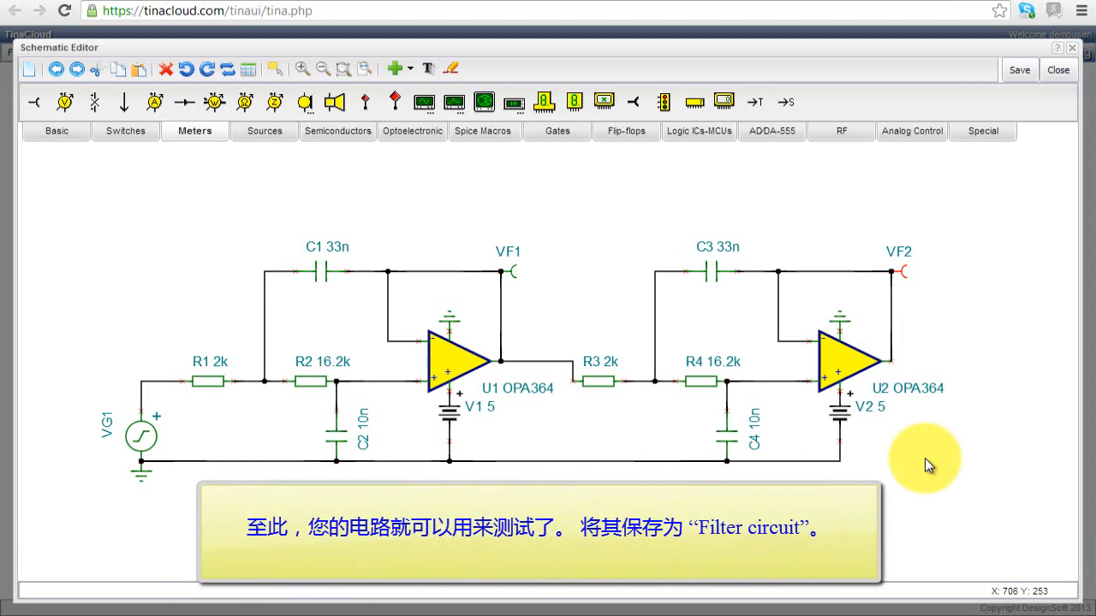
left_click(894, 463)
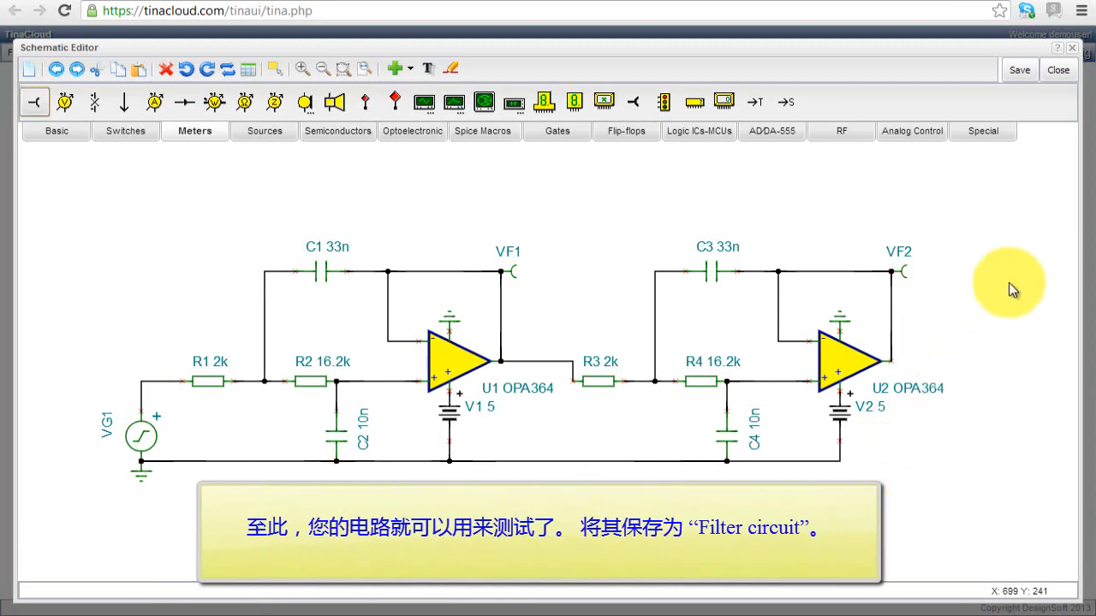
Save the circuit under the file name Filter circuit.tsc
left_click(1010, 72)
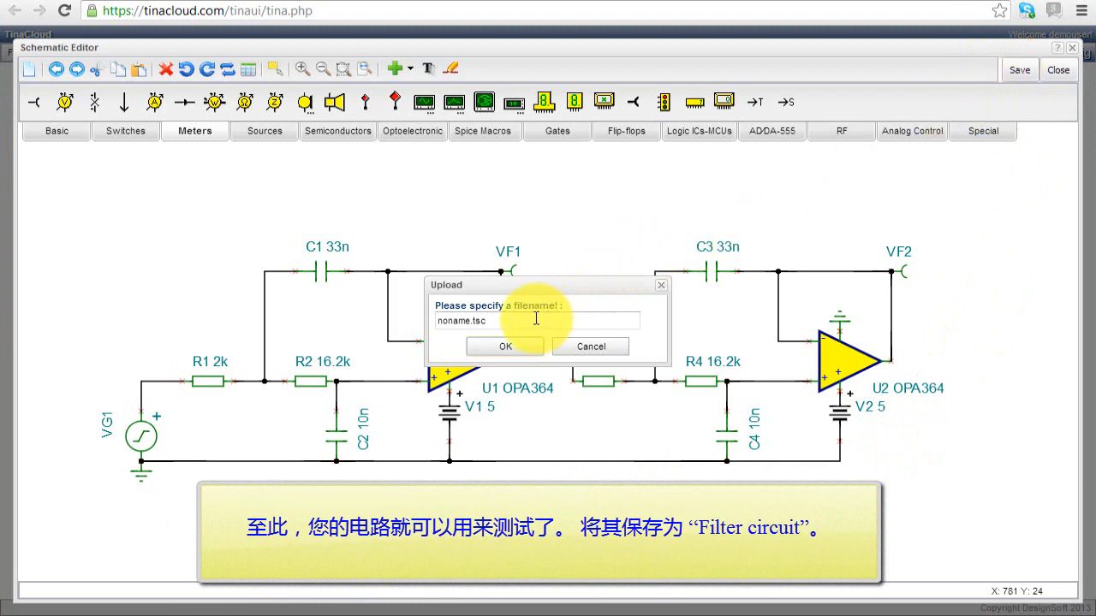
left_click(470, 319)
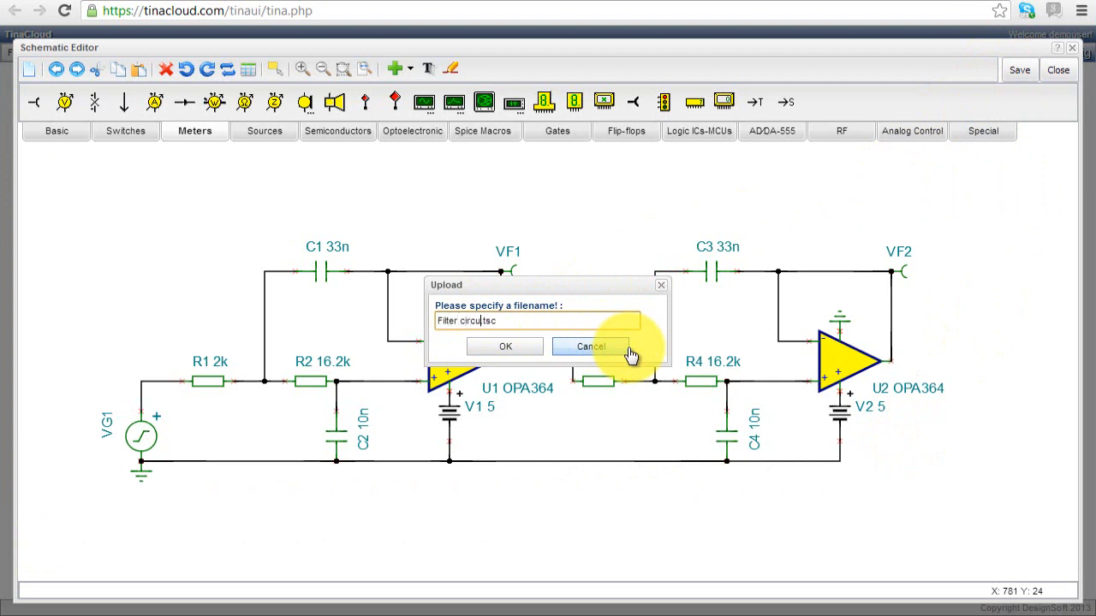
left_click(504, 347)
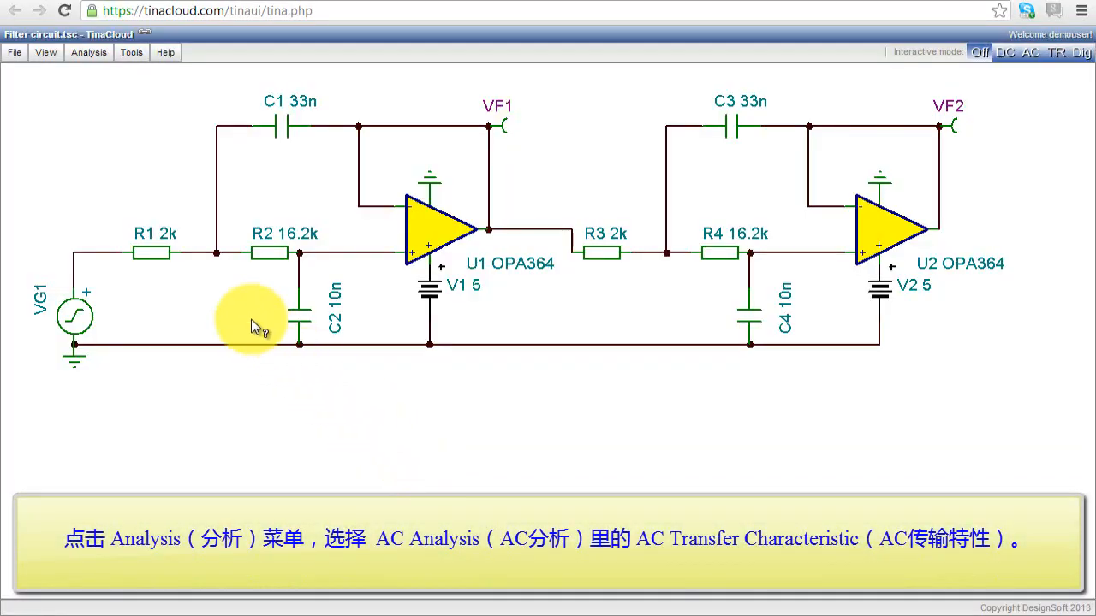
Run an AC Transfer Characteristic analysis of the circuit with the end frequency set to 10k
left_click(88, 54)
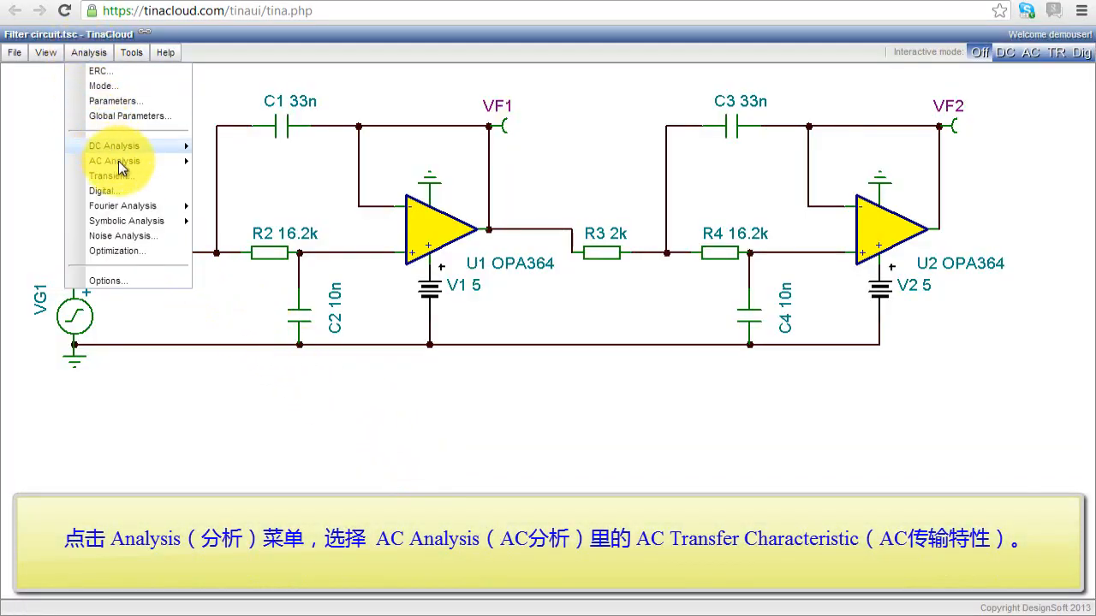
mouse_move(171, 161)
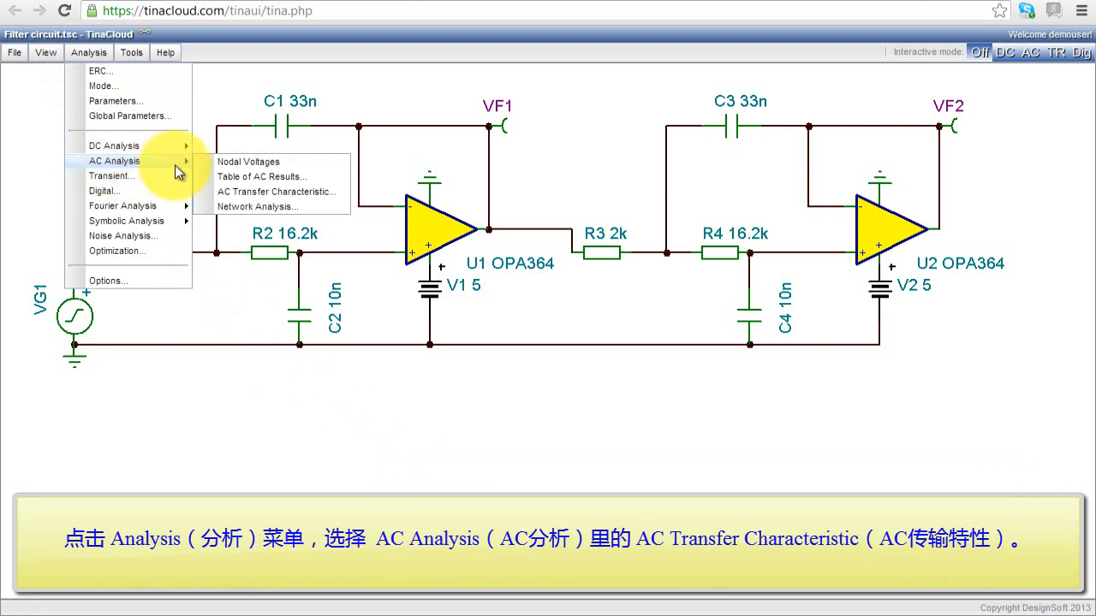
left_click(247, 196)
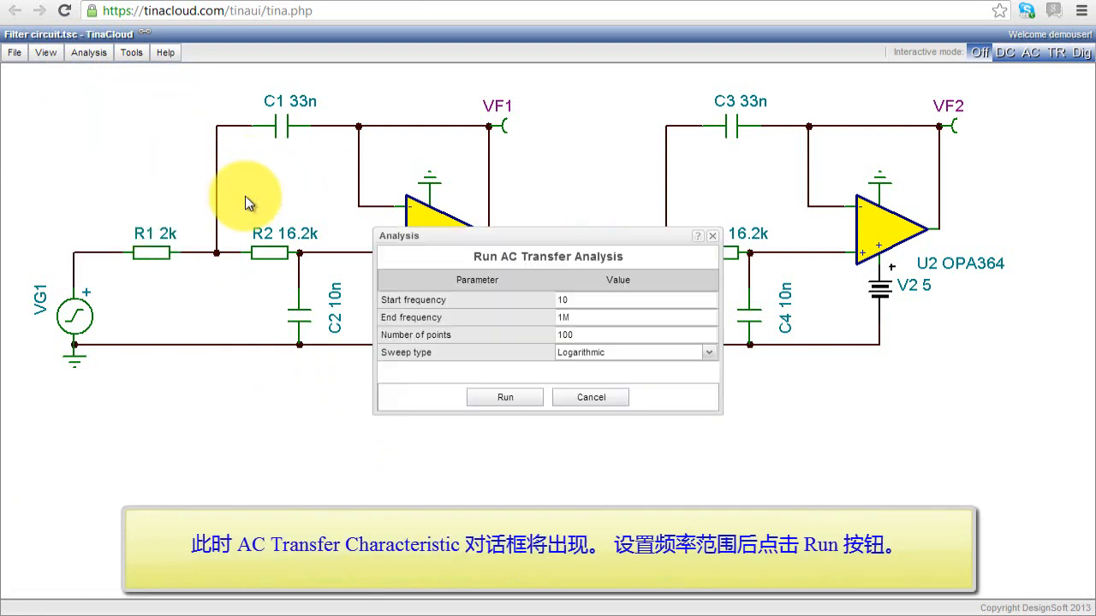
left_click(576, 317)
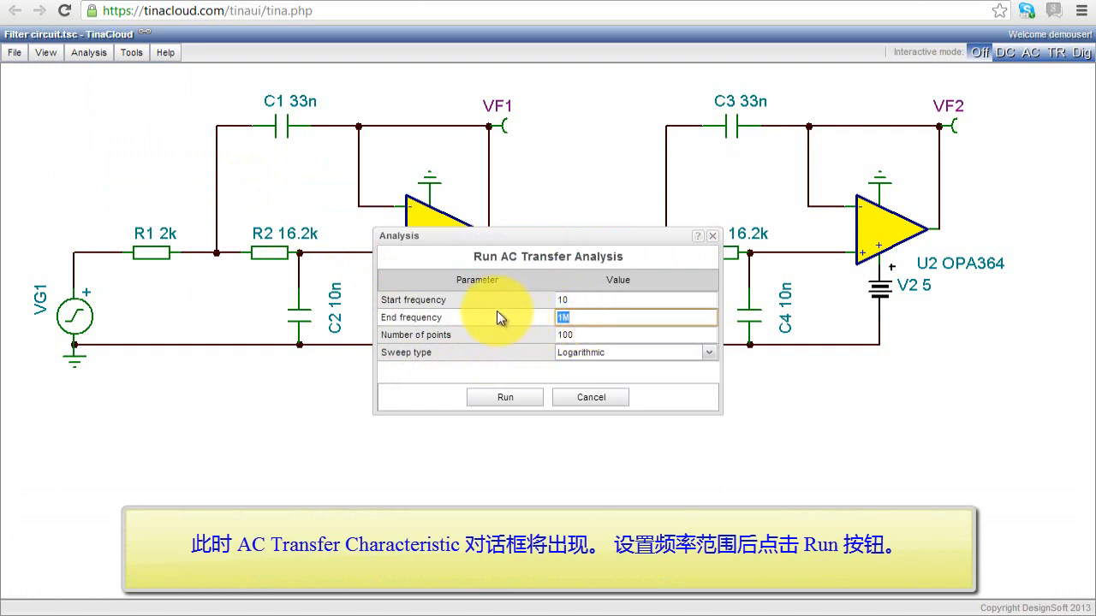
type("1")
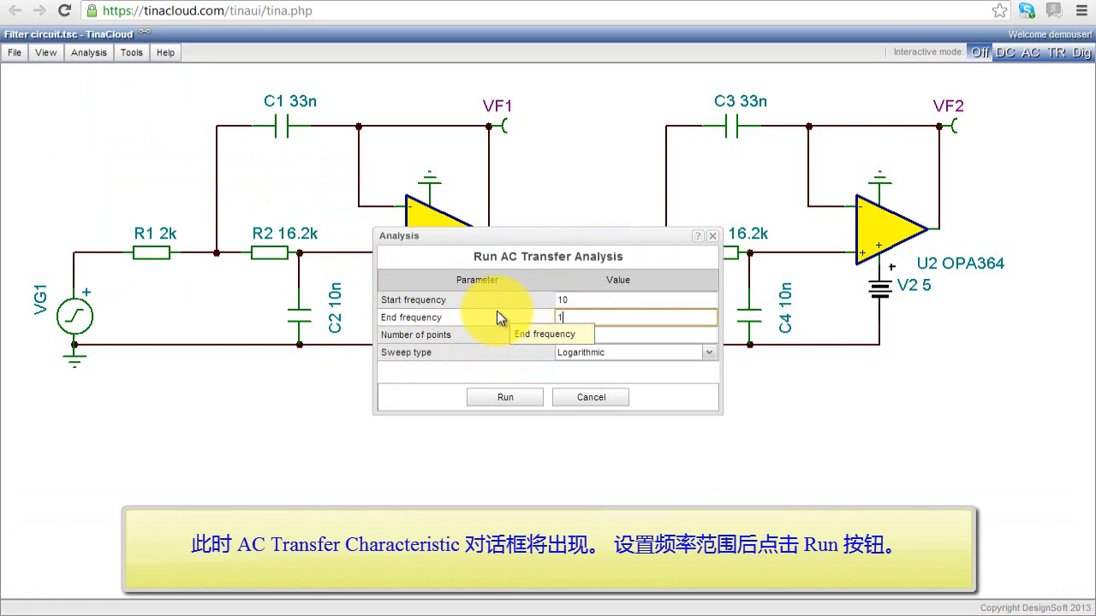
type("0k")
left_click(497, 399)
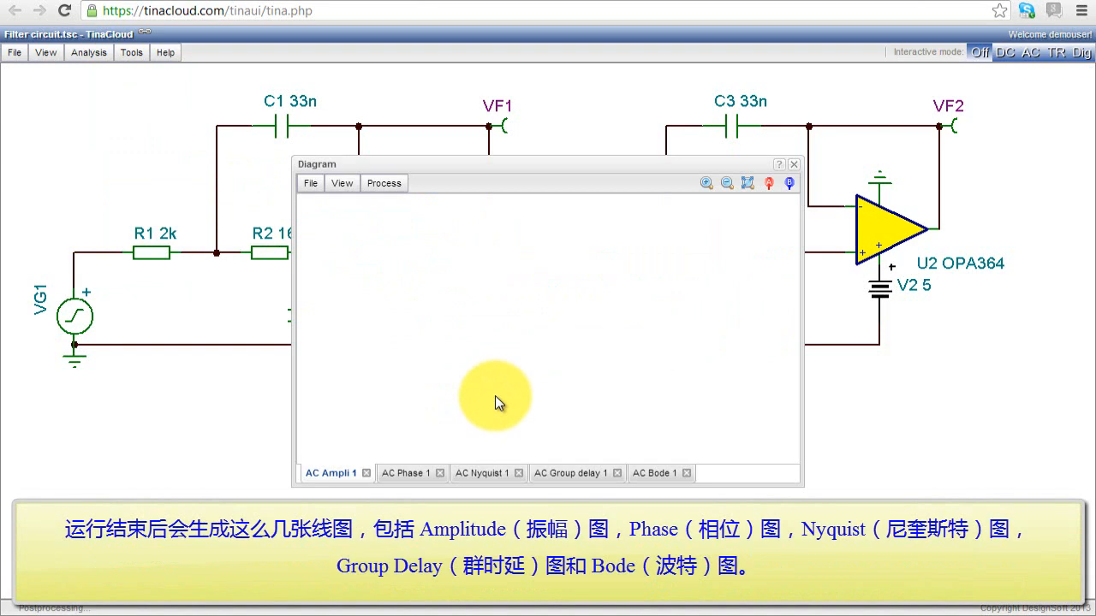
Look through the AC Phase, AC Nyquist, AC Group delay and AC Bode result diagrams
left_click(410, 479)
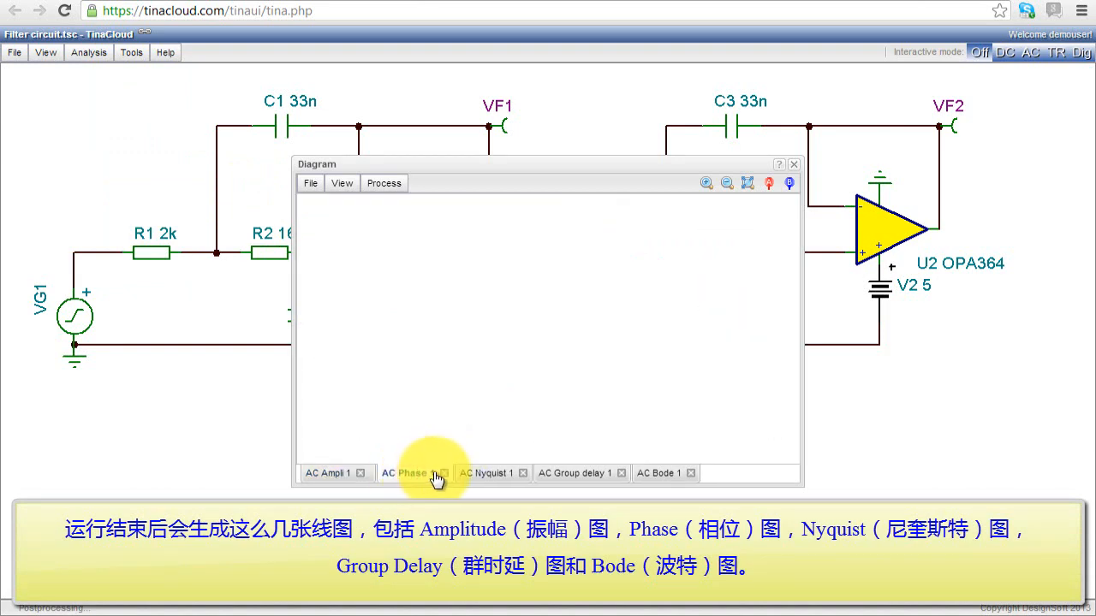
left_click(482, 474)
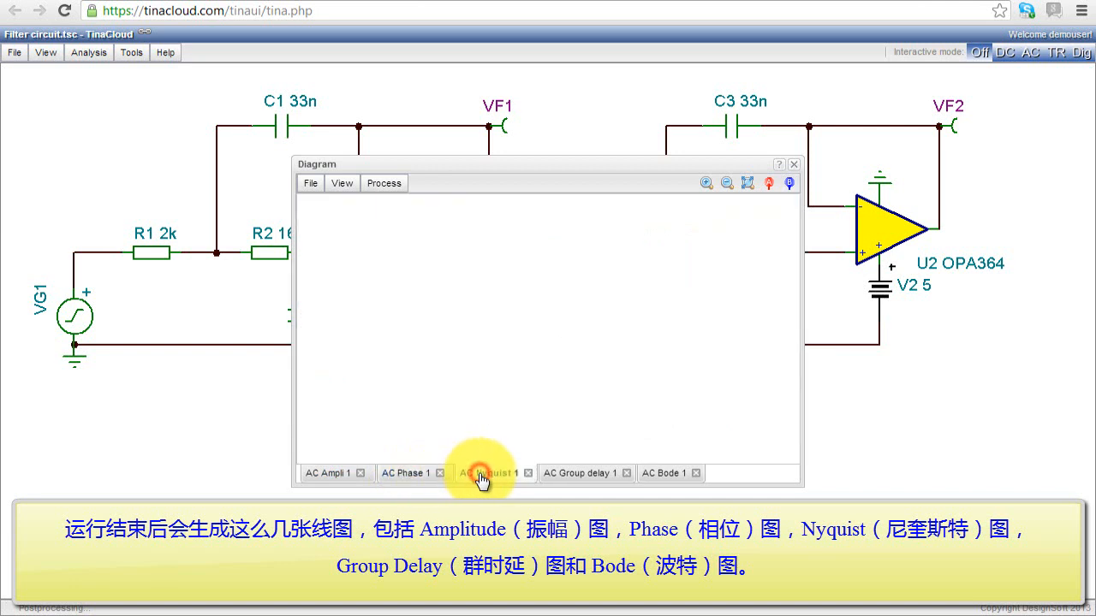
left_click(566, 475)
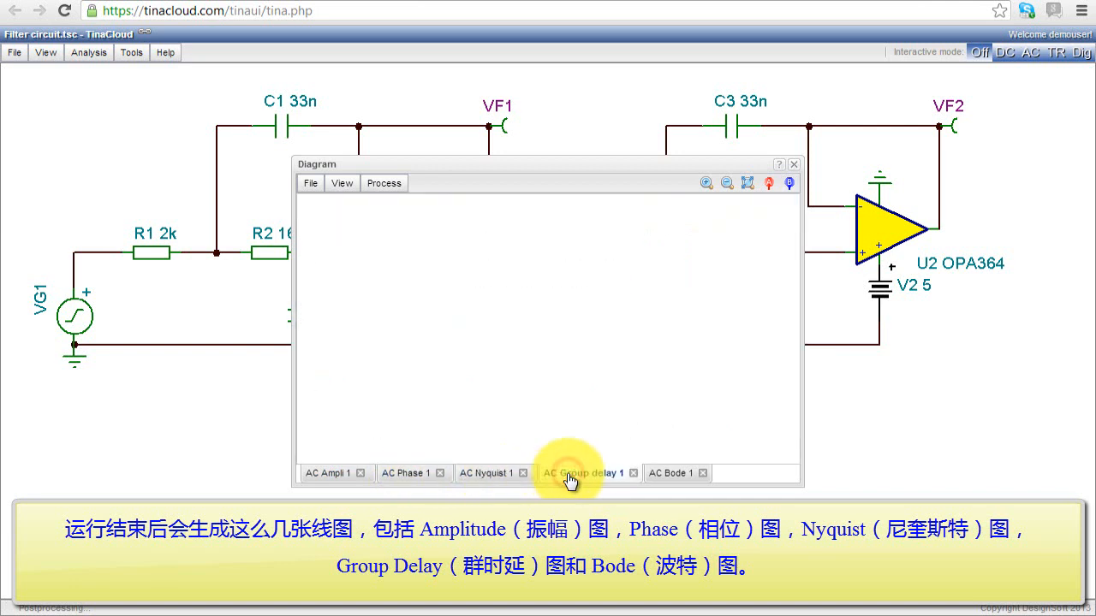
left_click(669, 476)
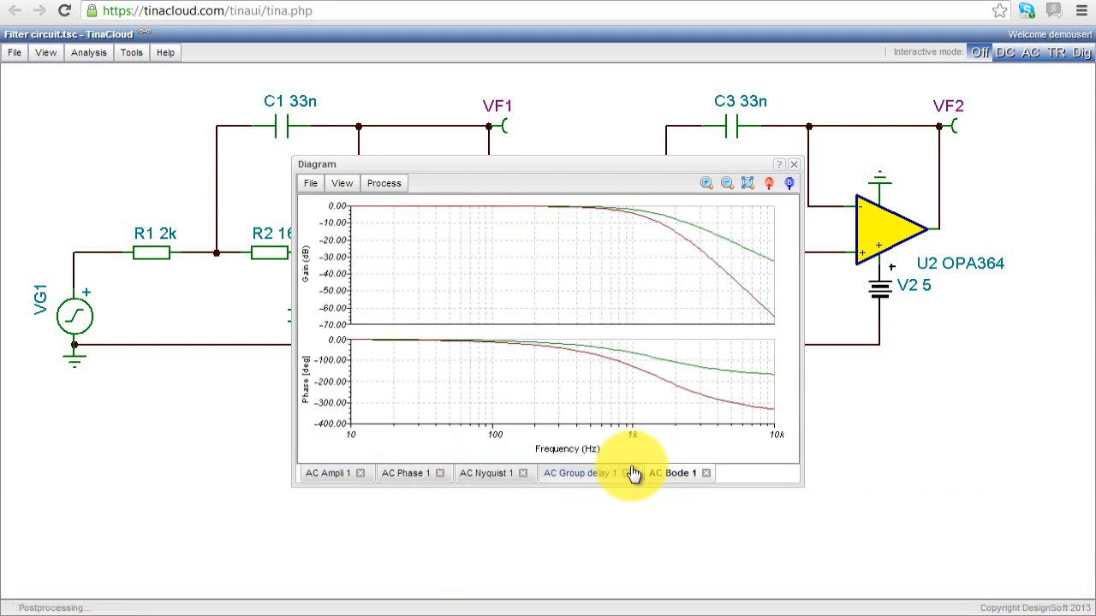
Read the Bode curves with cursor A at about 845 Hz and cursor B at about 4.22 kHz, and close the diagram window
left_click(767, 183)
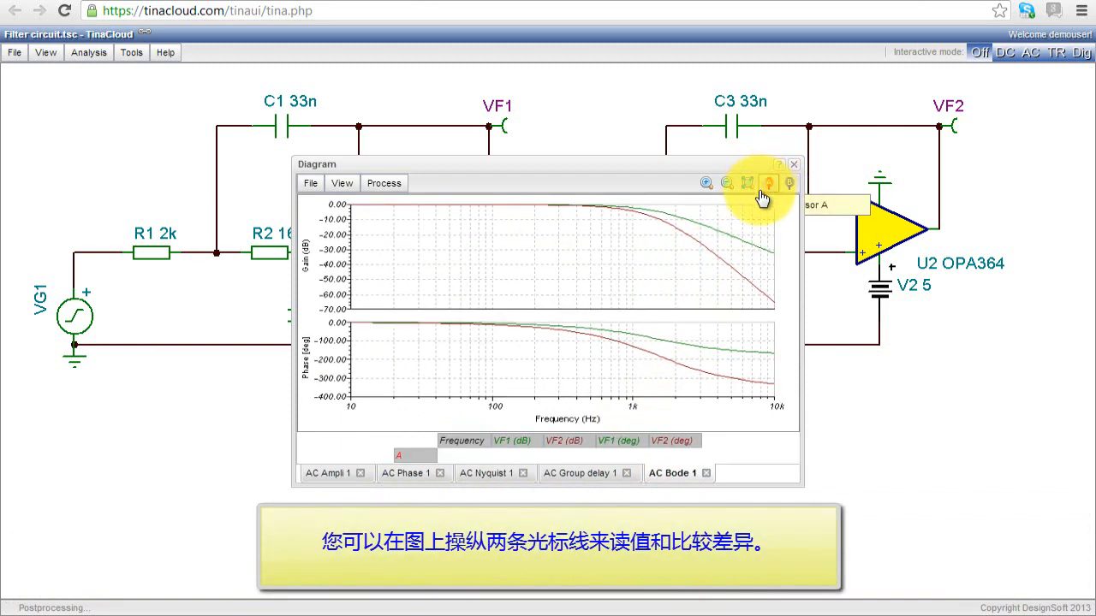
left_click(789, 185)
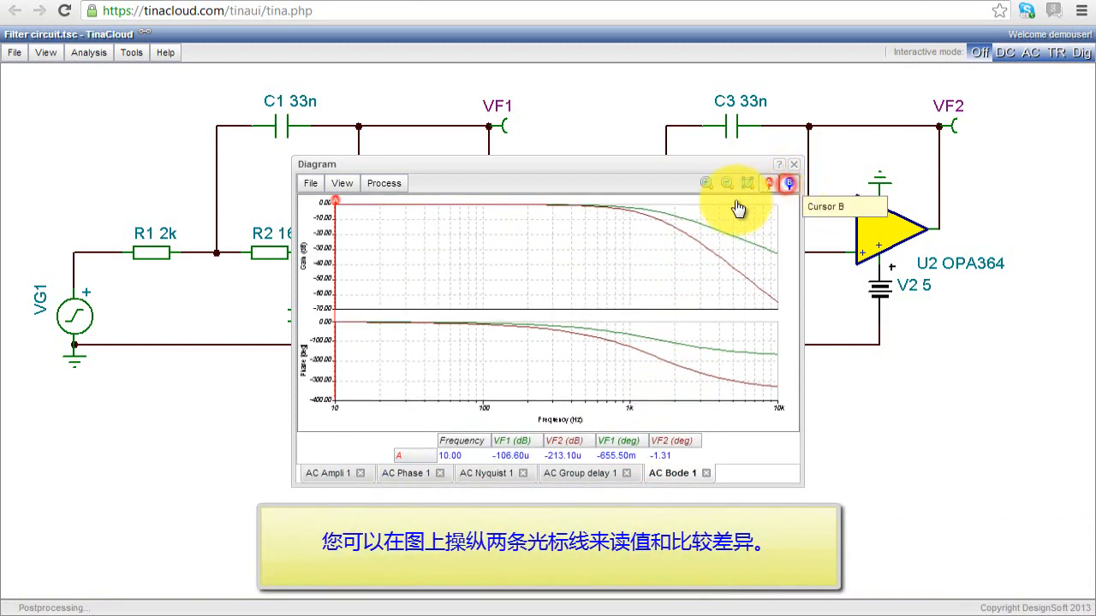
left_click_drag(329, 206, 479, 223)
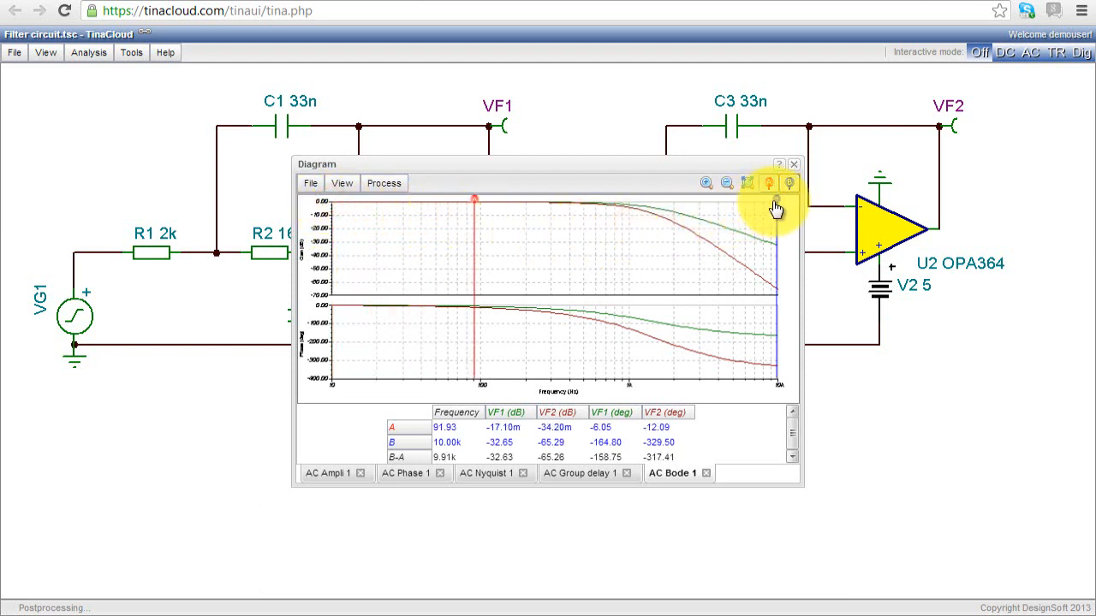
left_click_drag(775, 207, 721, 211)
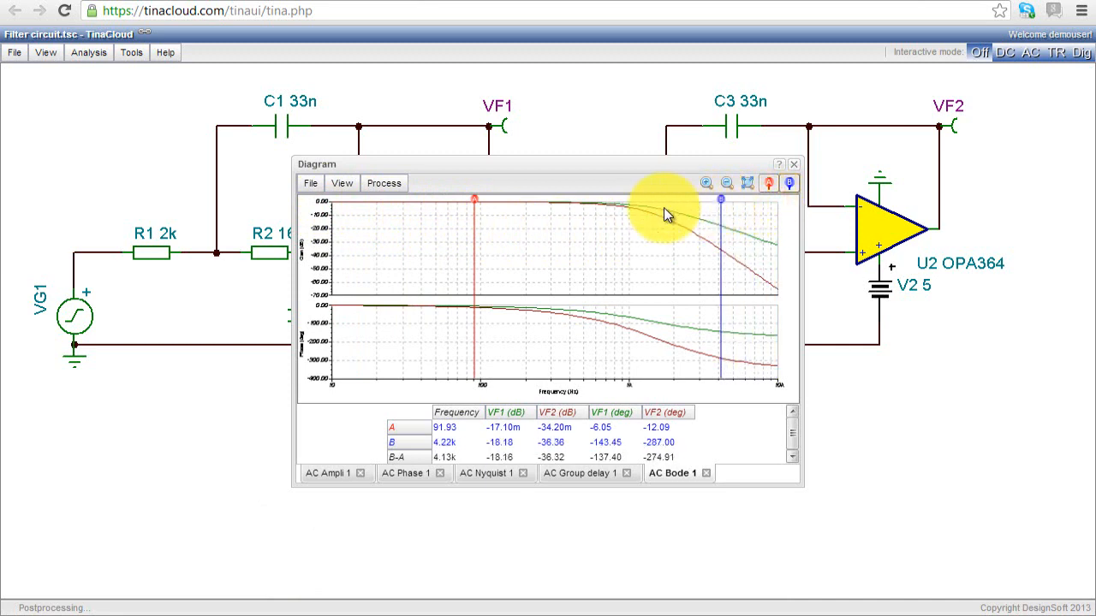
left_click_drag(477, 208, 620, 226)
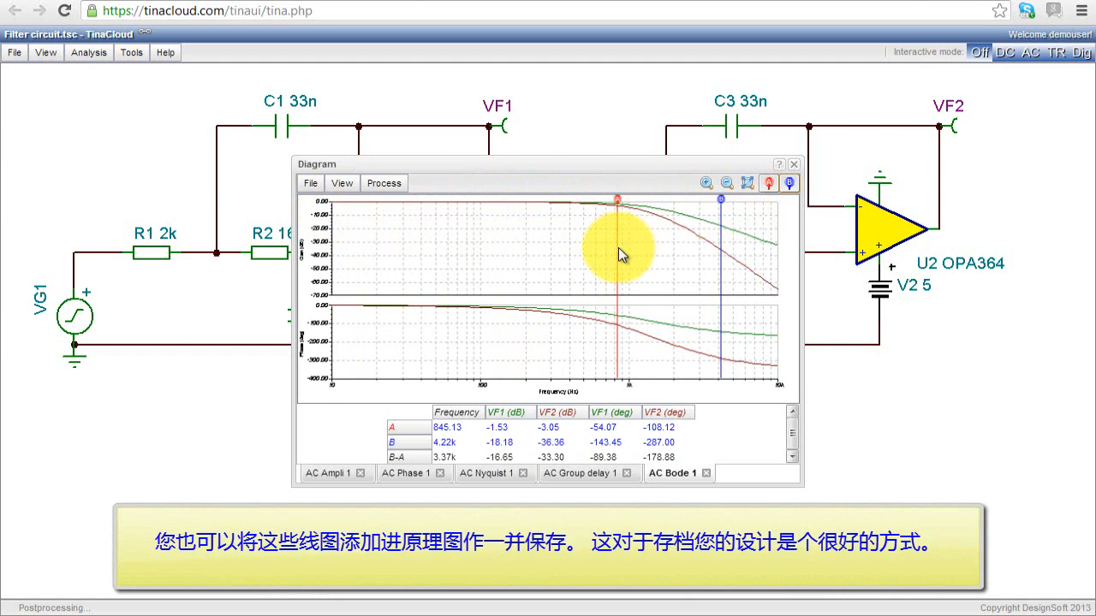
left_click(794, 168)
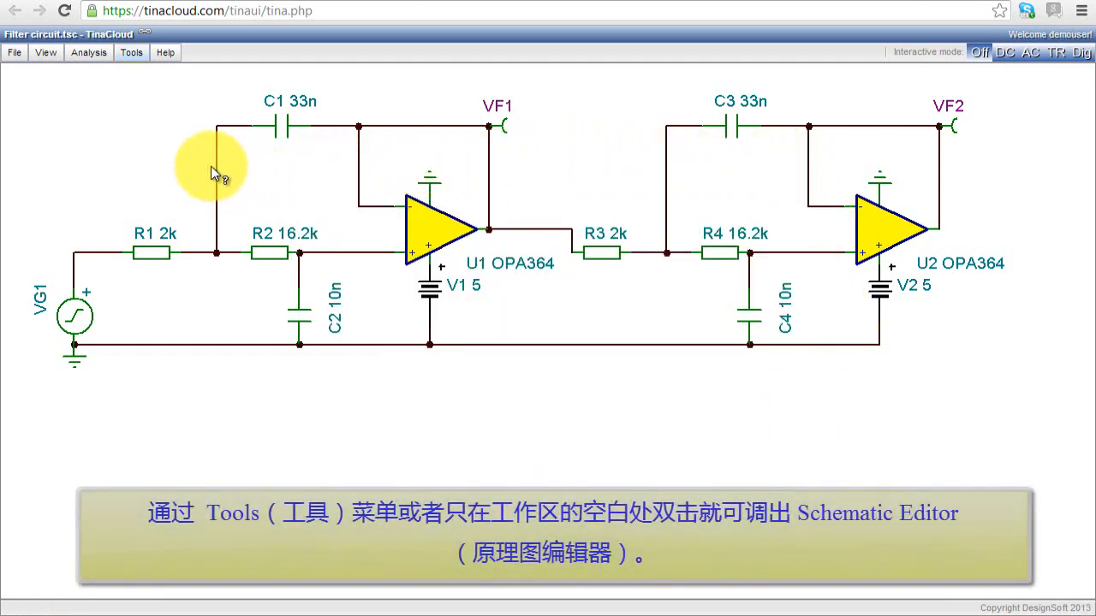
Reopen the circuit in the Schematic Editor and insert the AC Bode 1 diagram below the circuit
left_click(128, 56)
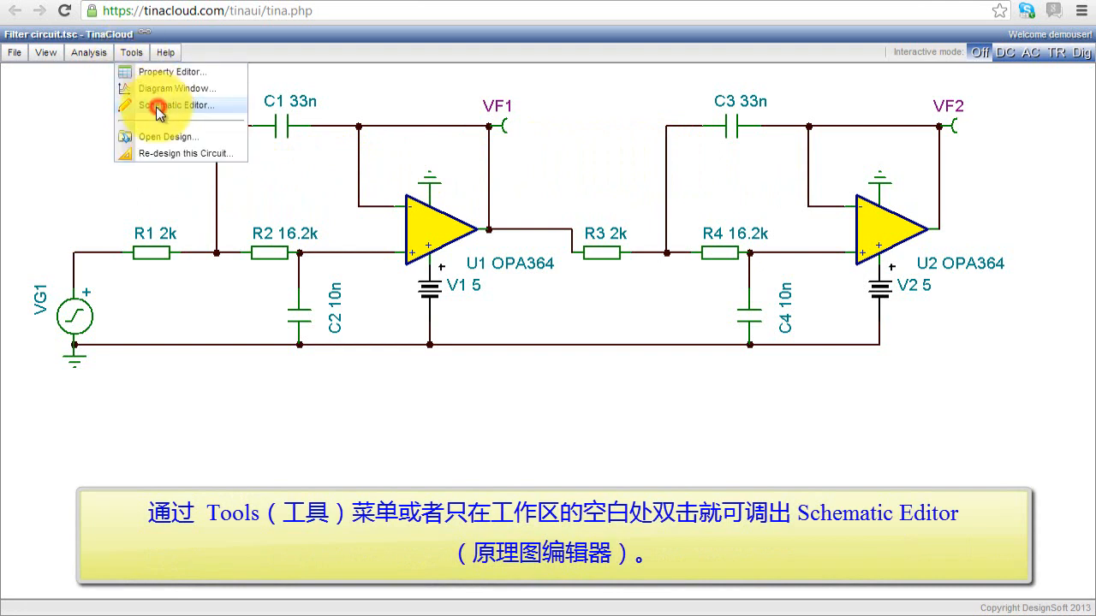
left_click(158, 107)
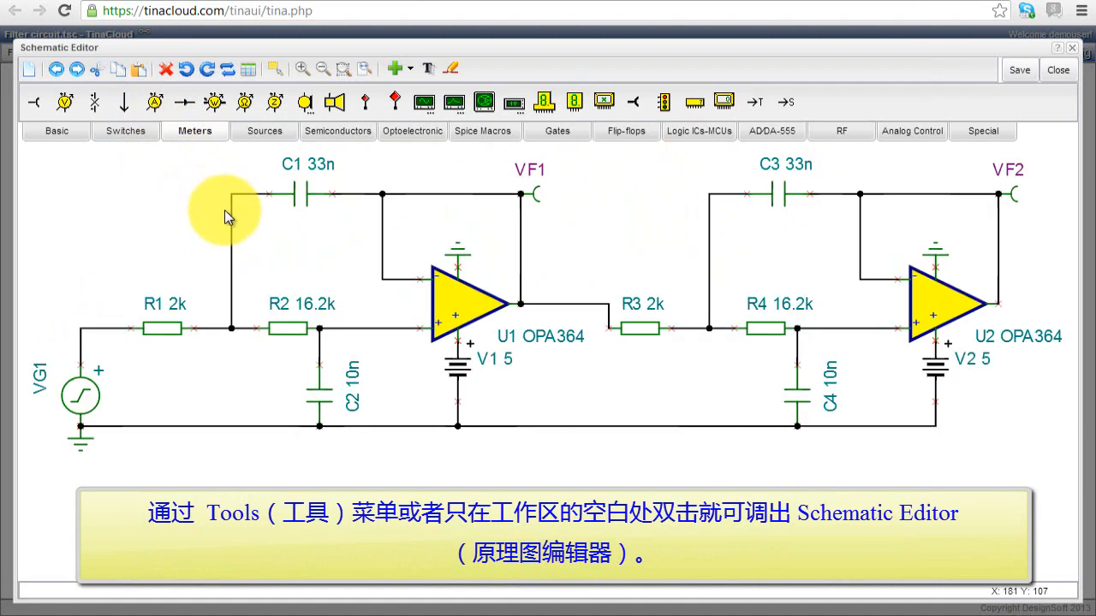
left_click(396, 74)
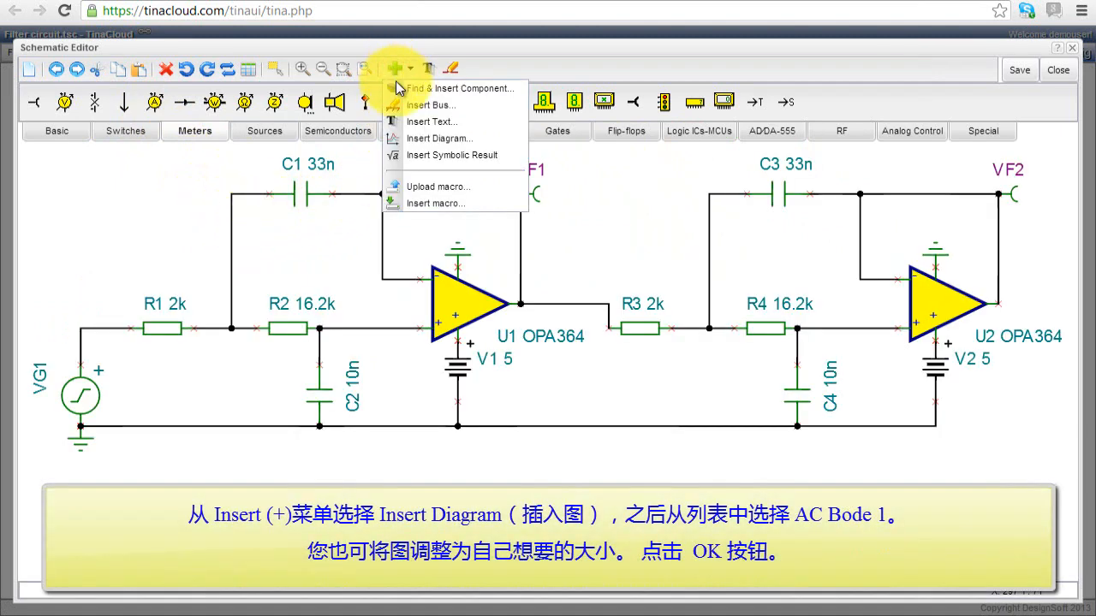
left_click(434, 139)
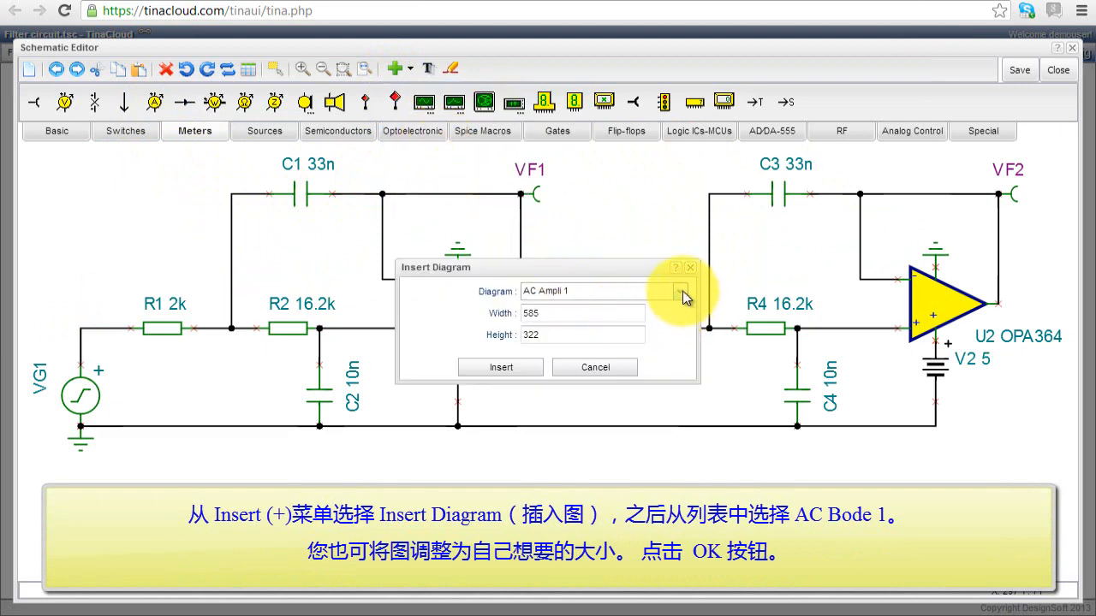
left_click(682, 292)
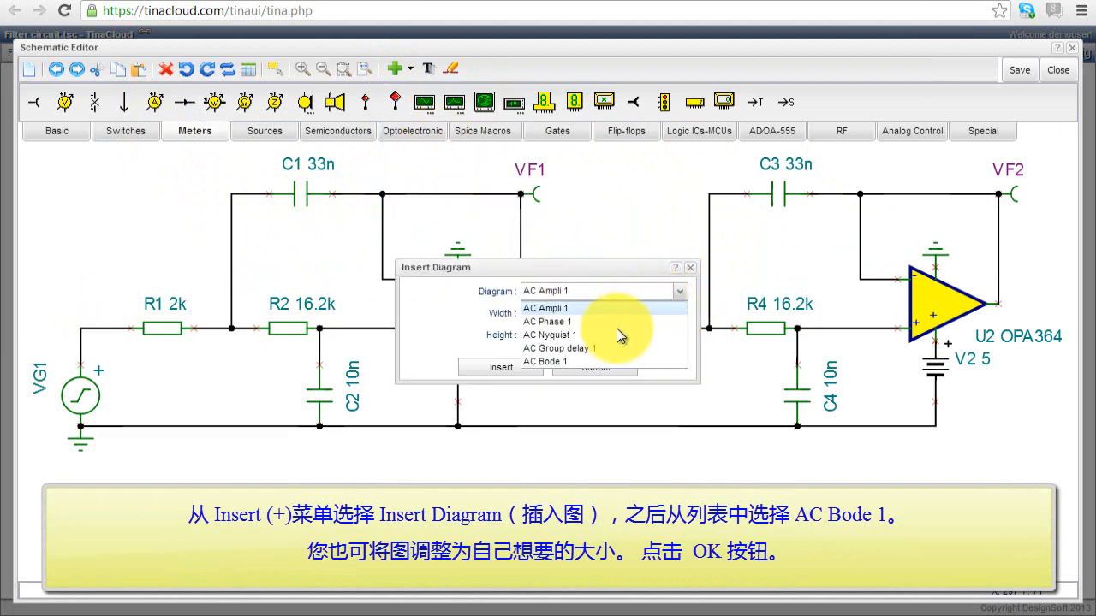
left_click(577, 361)
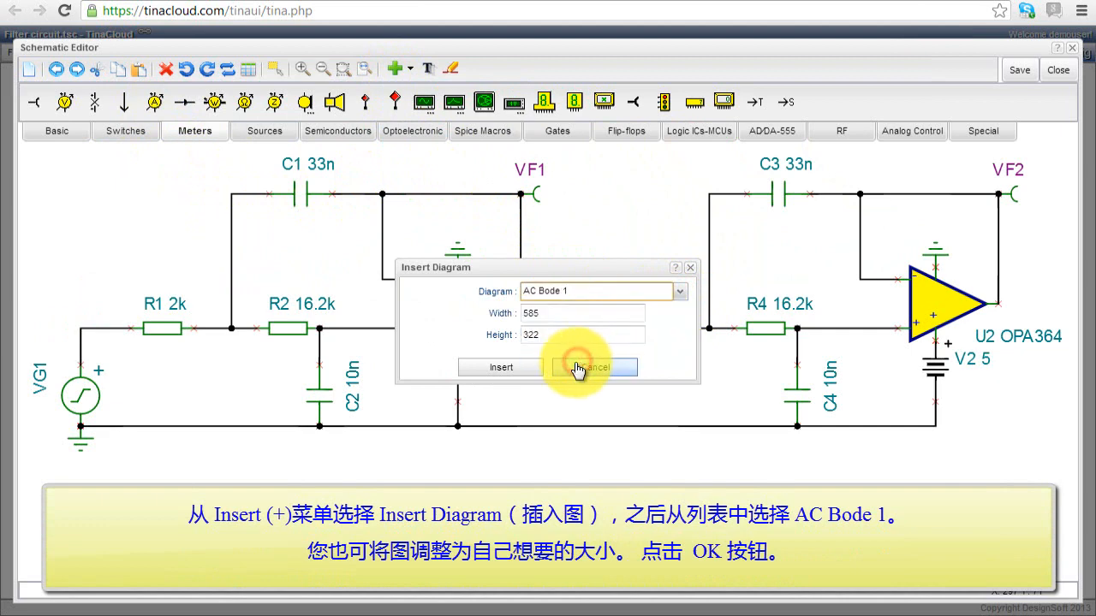
left_click(499, 368)
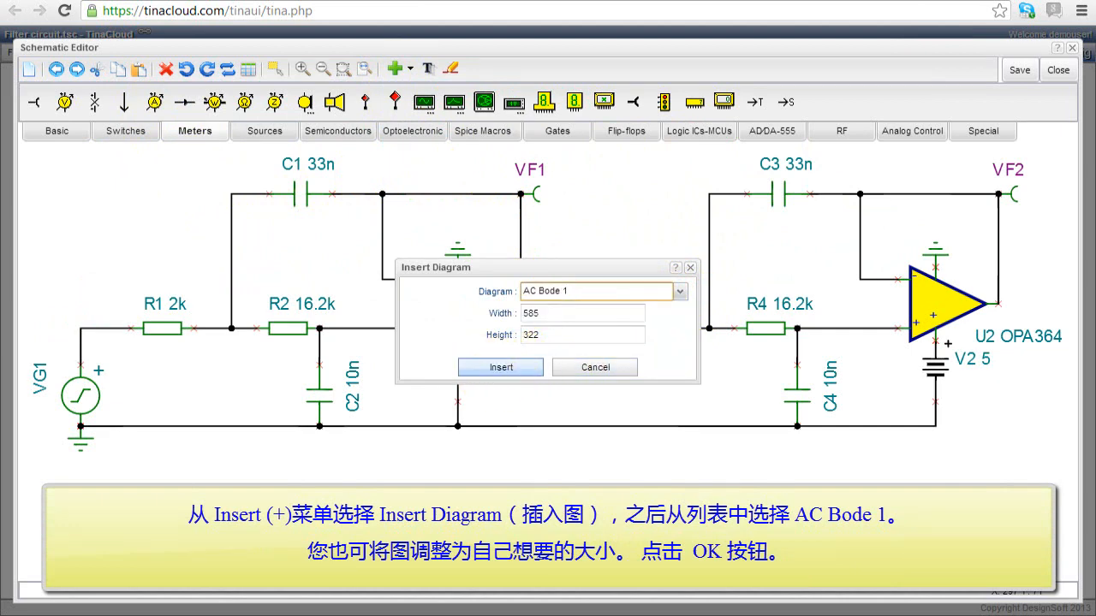
left_click(495, 367)
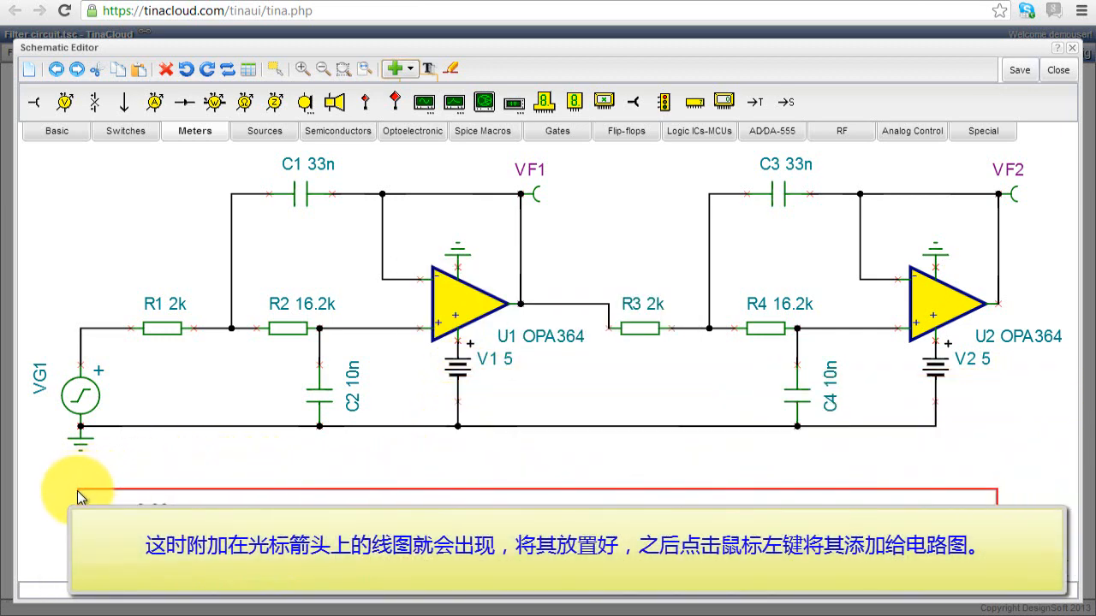
left_click(77, 497)
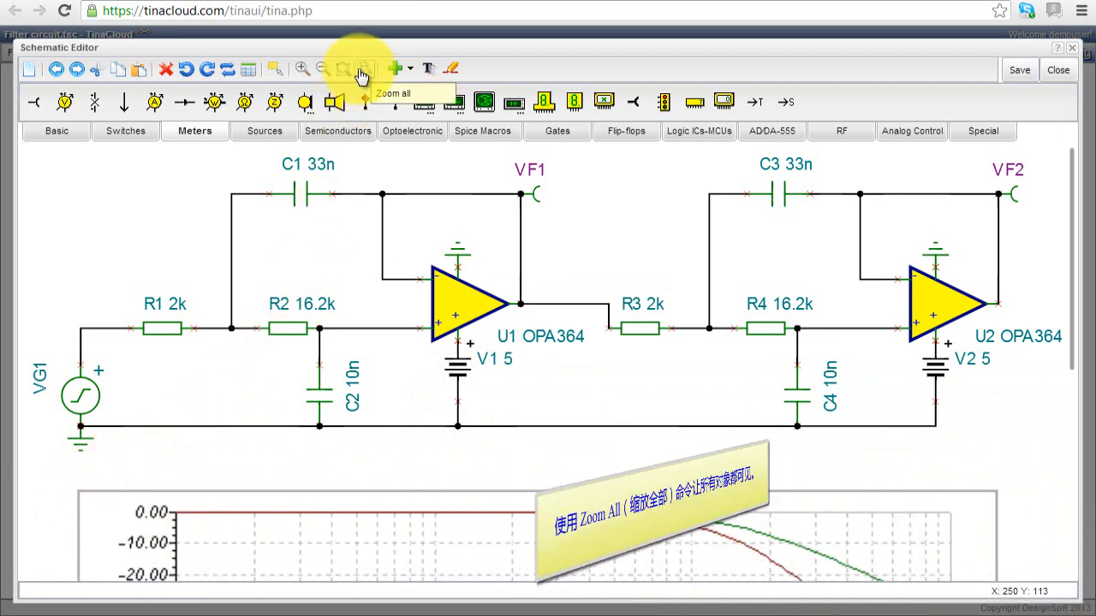
Add the text label VF1 beside the green gain curve in the upper plot of the inserted Bode diagram
left_click(360, 69)
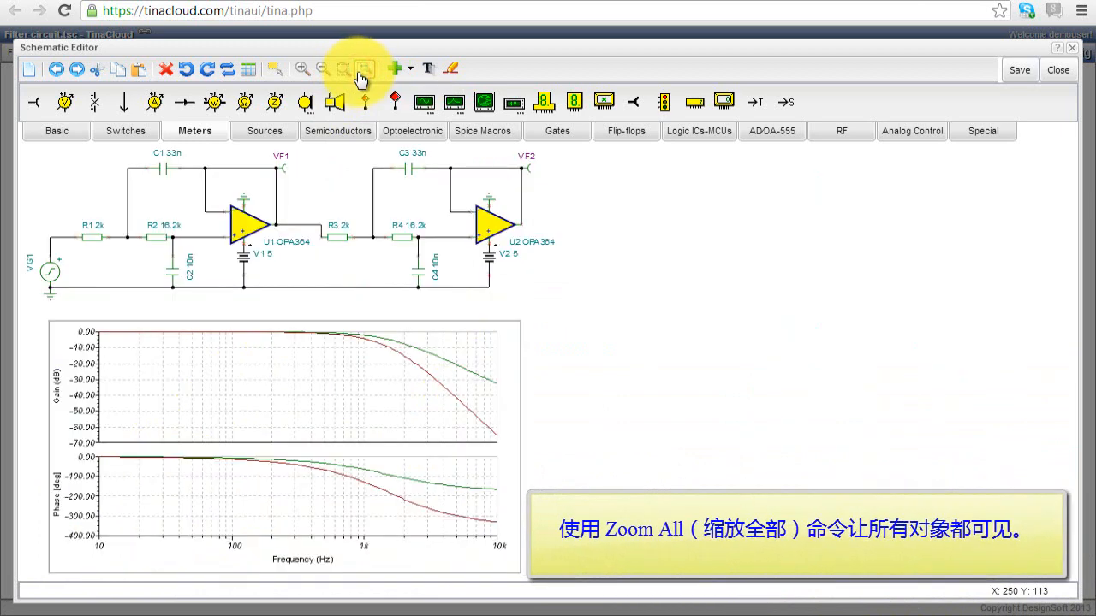
left_click(426, 70)
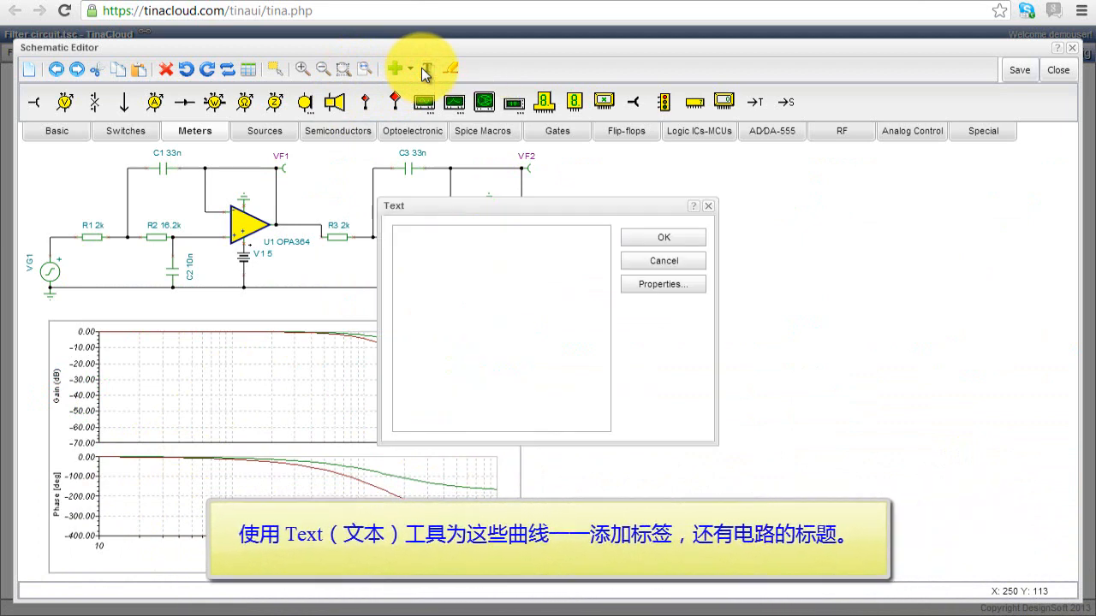
left_click(464, 247)
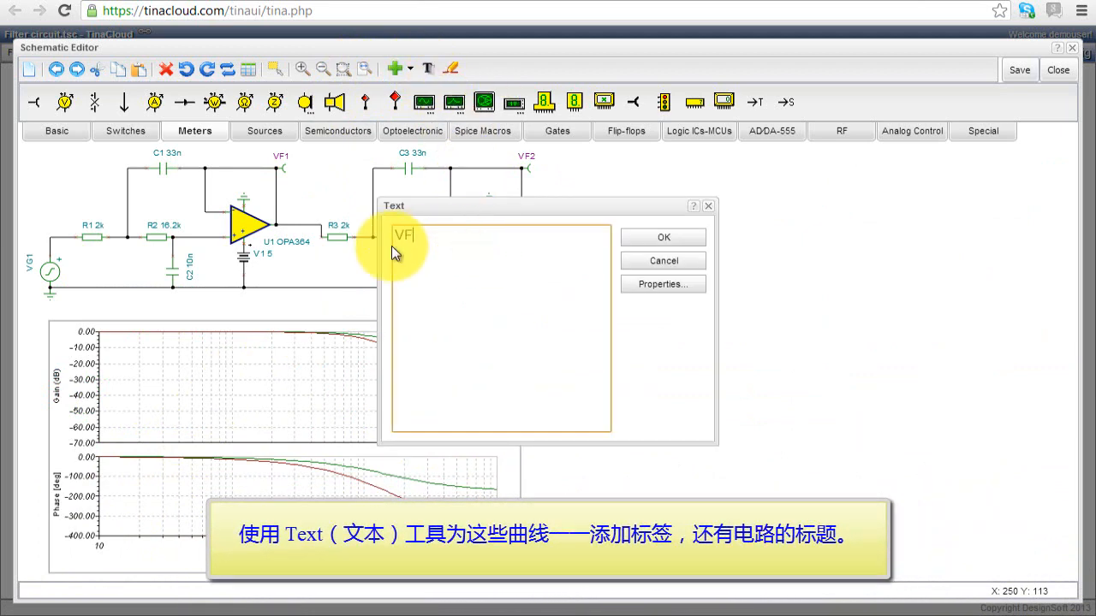
left_click(655, 243)
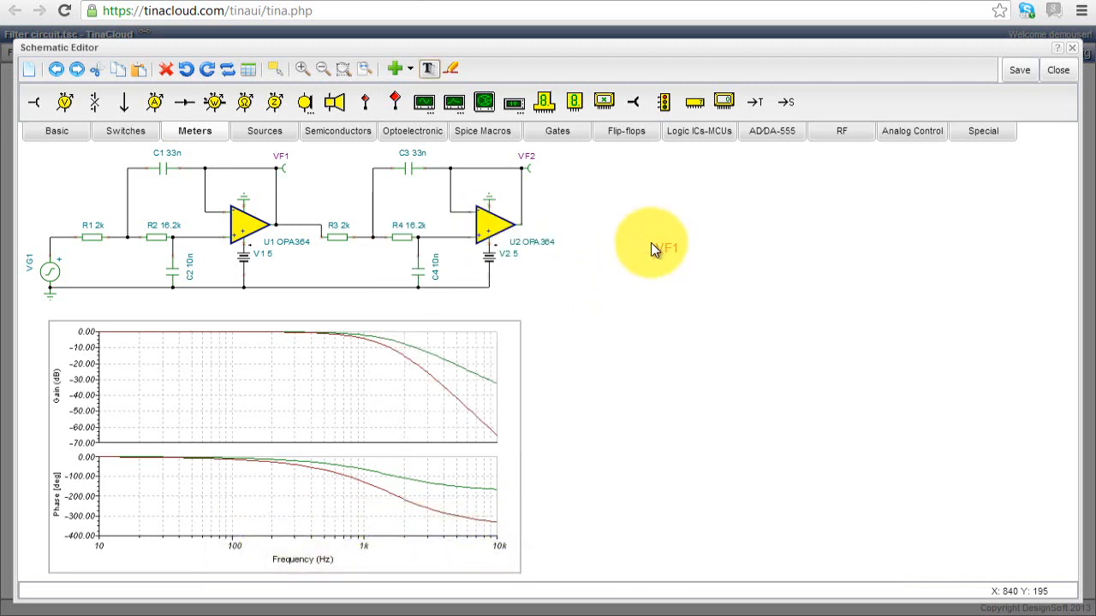
left_click(455, 347)
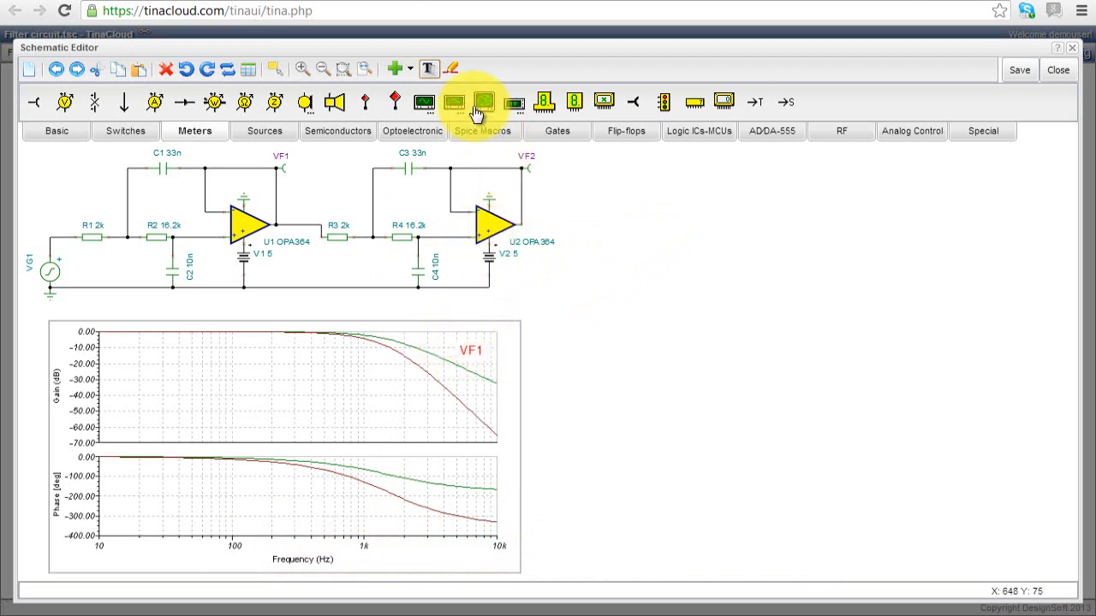
Add the text label VF2 beside the red gain curve in the upper plot of the Bode diagram
left_click(426, 74)
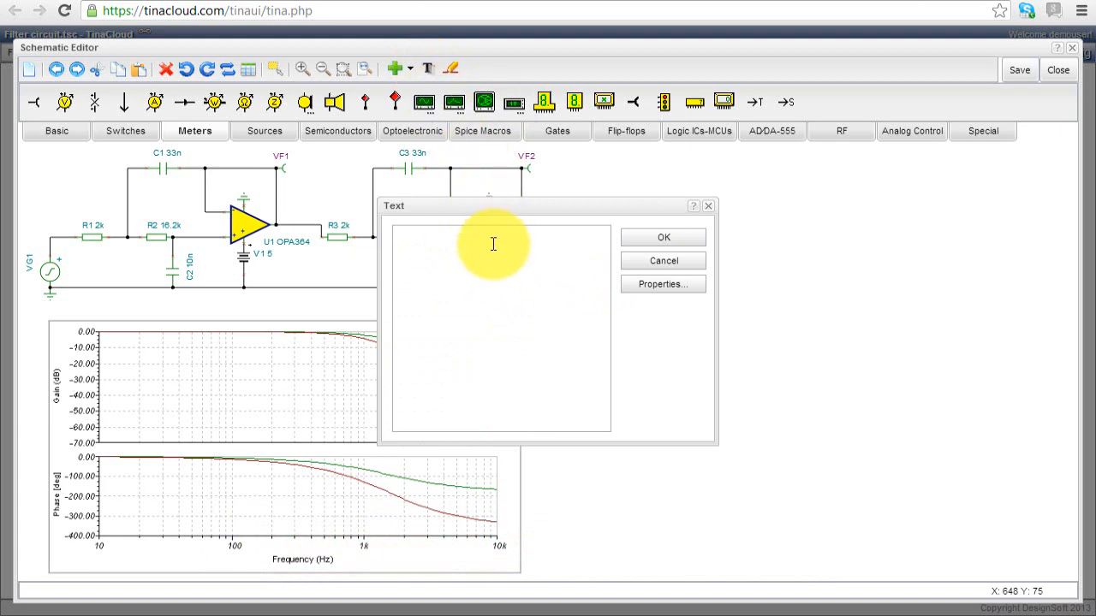
left_click(494, 245)
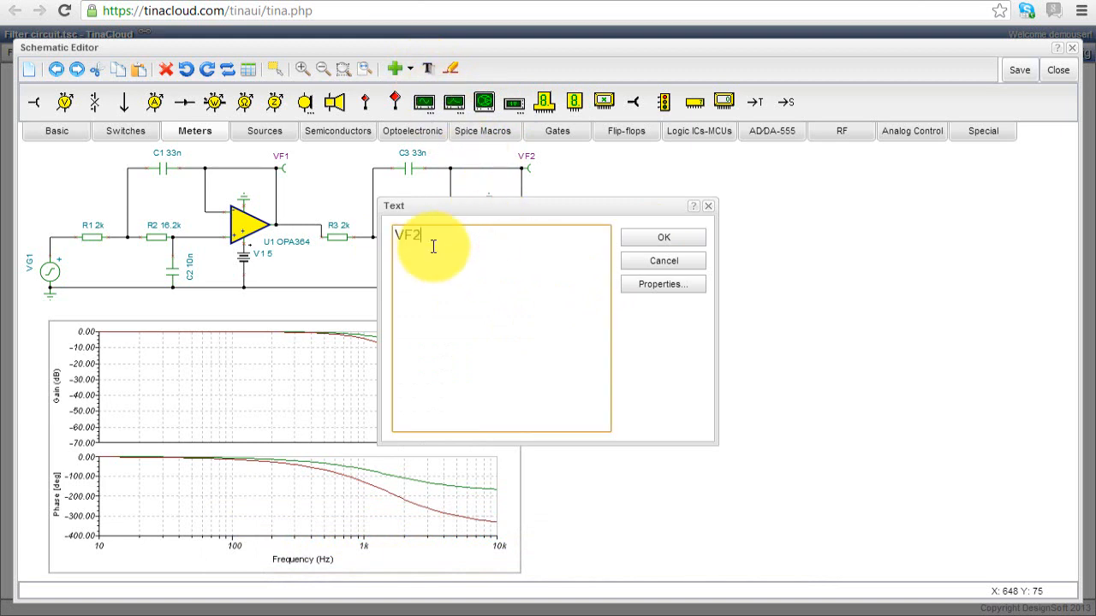
left_click(640, 241)
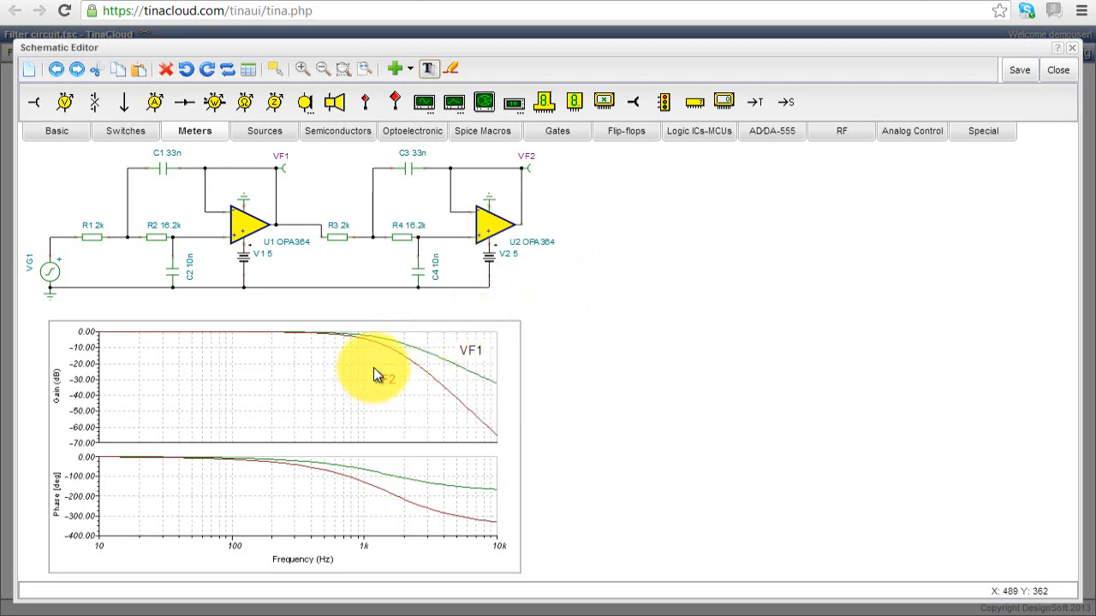
left_click(378, 369)
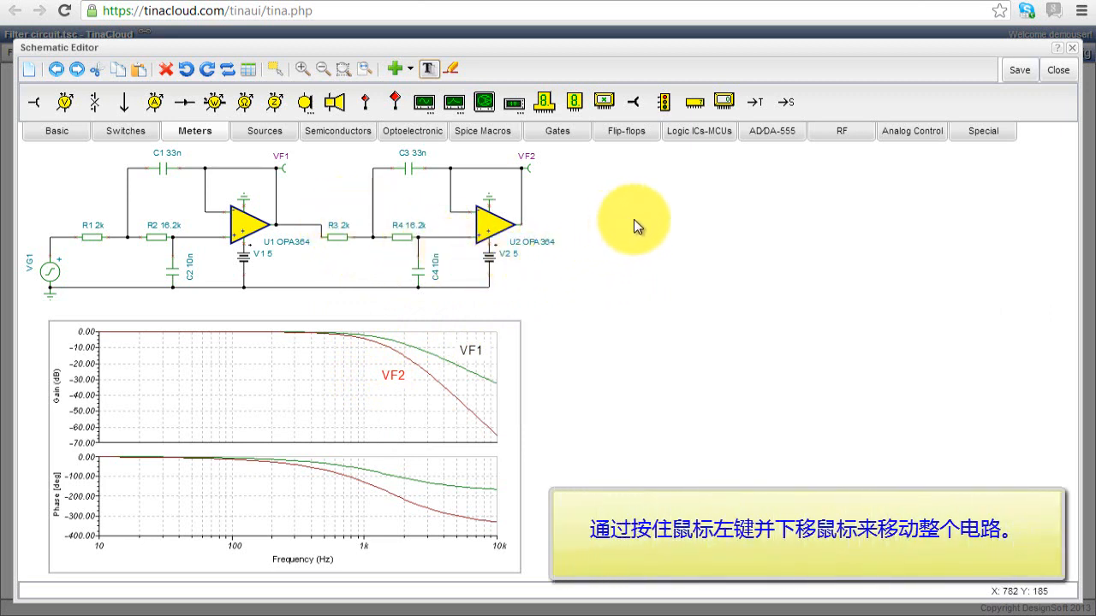
Start a new text object for the circuit title and set its font size to 18
left_click_drag(642, 213, 659, 281)
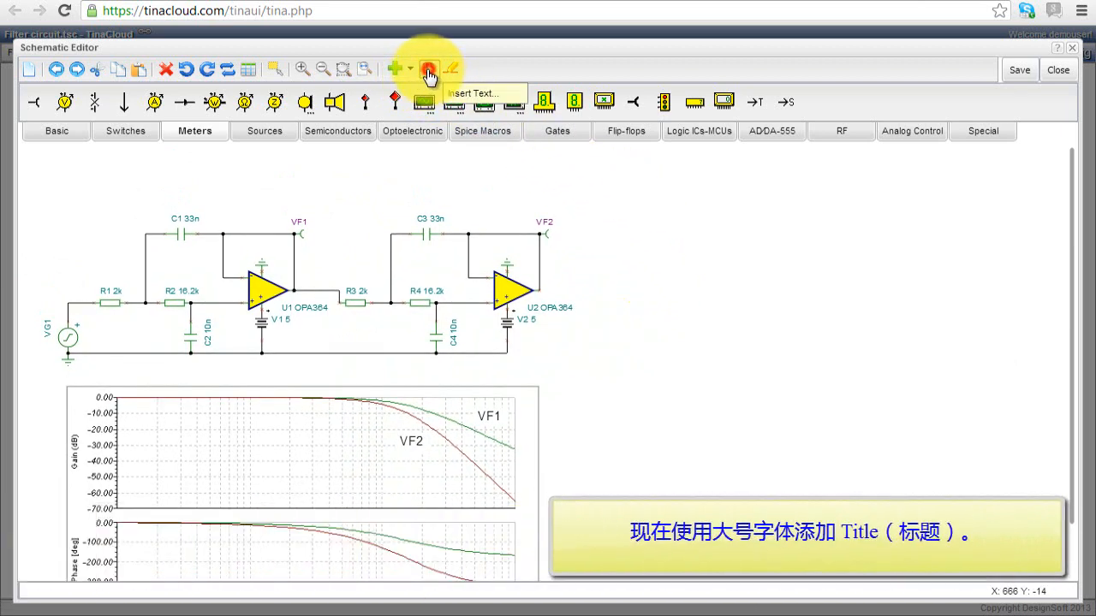
left_click(427, 68)
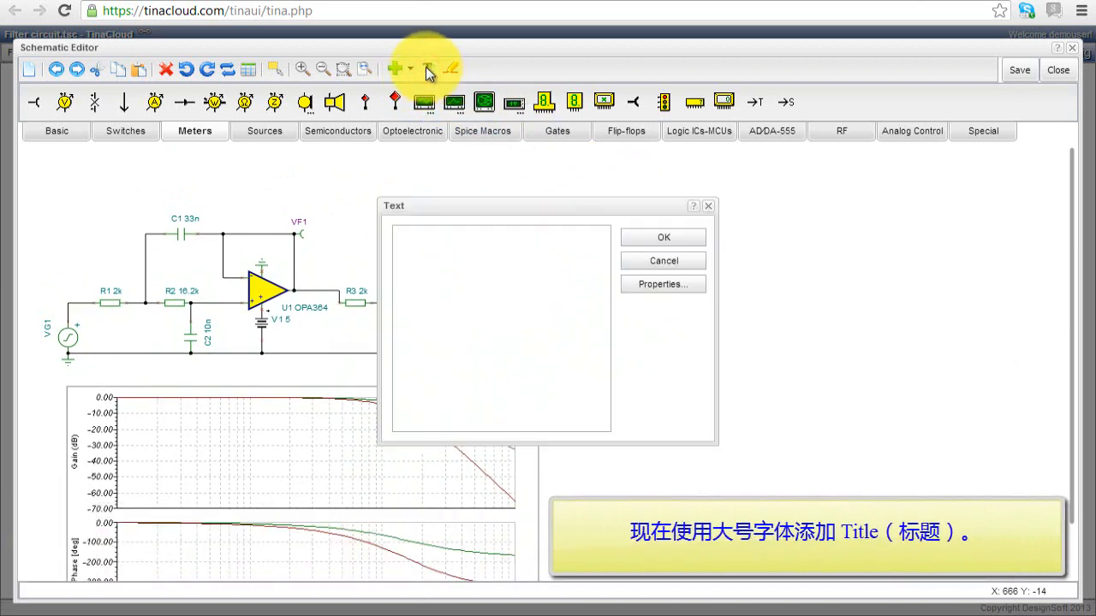
left_click(661, 288)
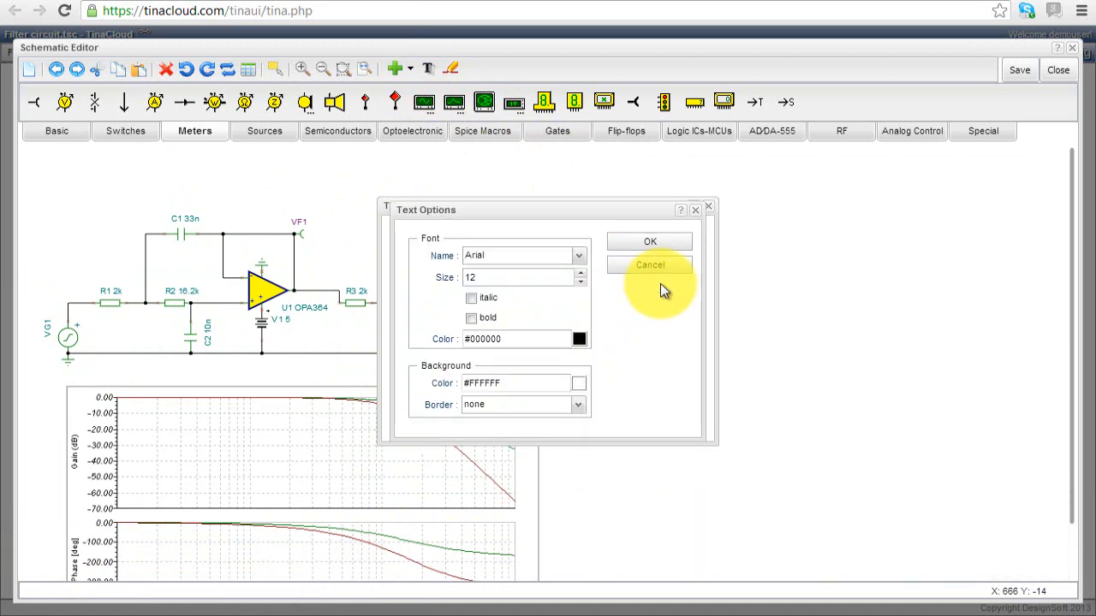
left_click(581, 273)
left_click(581, 273)
left_click(581, 273)
left_click(581, 273)
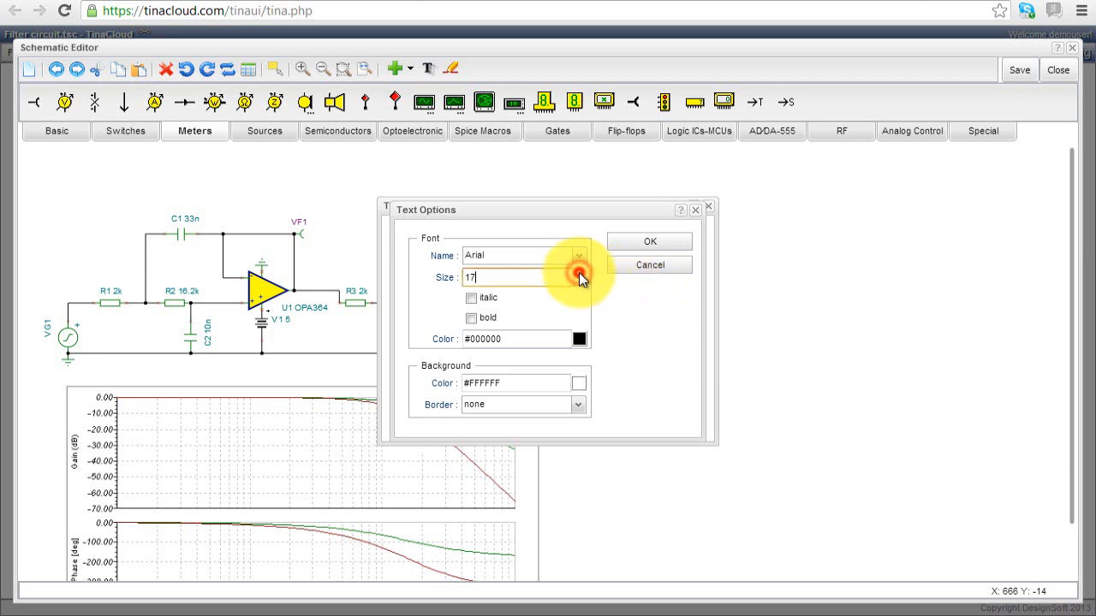
left_click(582, 273)
left_click(581, 273)
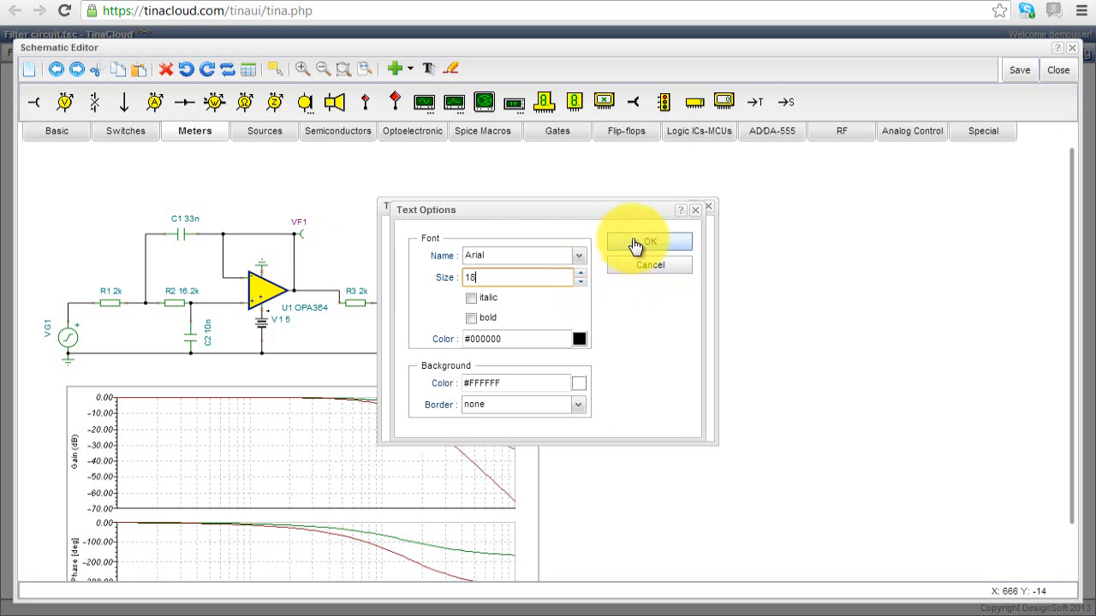
left_click(633, 244)
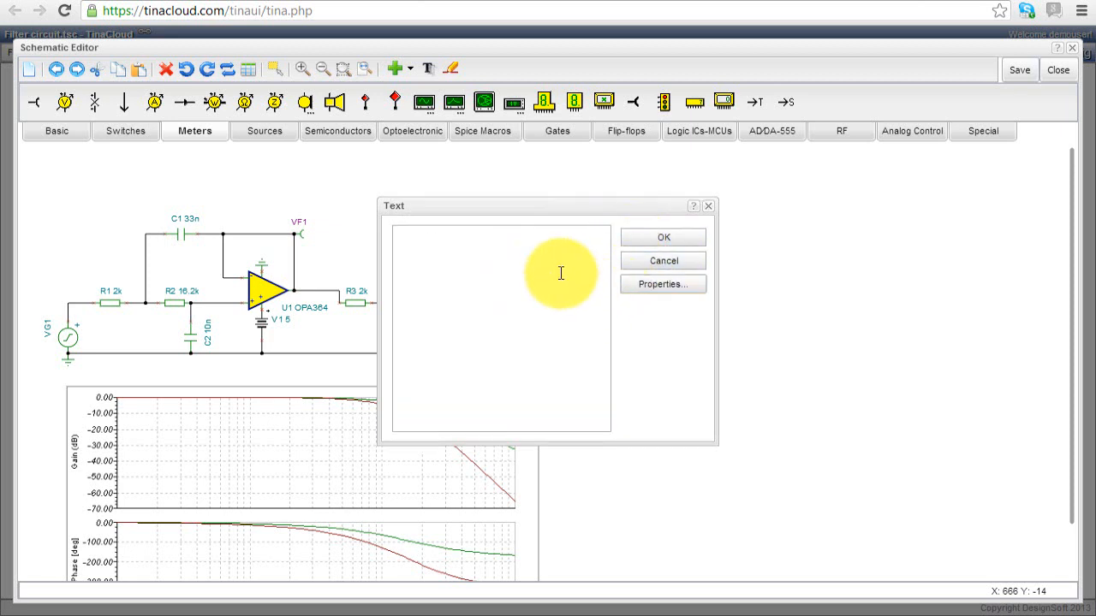
Enter the title text Filter Circuit and place it centred above the first filter block
left_click(518, 249)
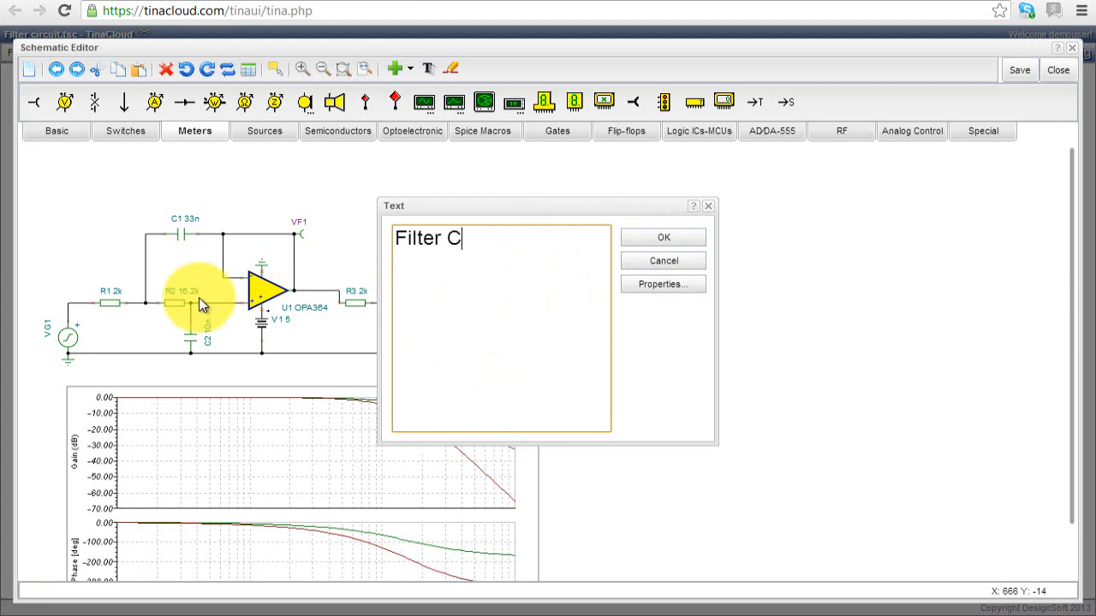
type("Filter Circuit")
left_click(661, 242)
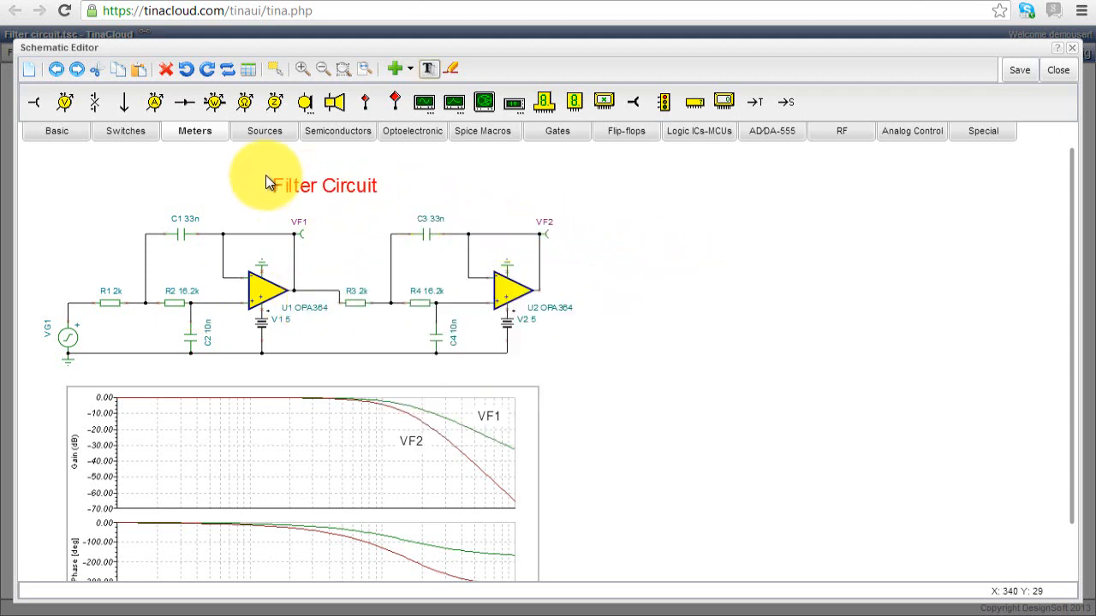
left_click(261, 178)
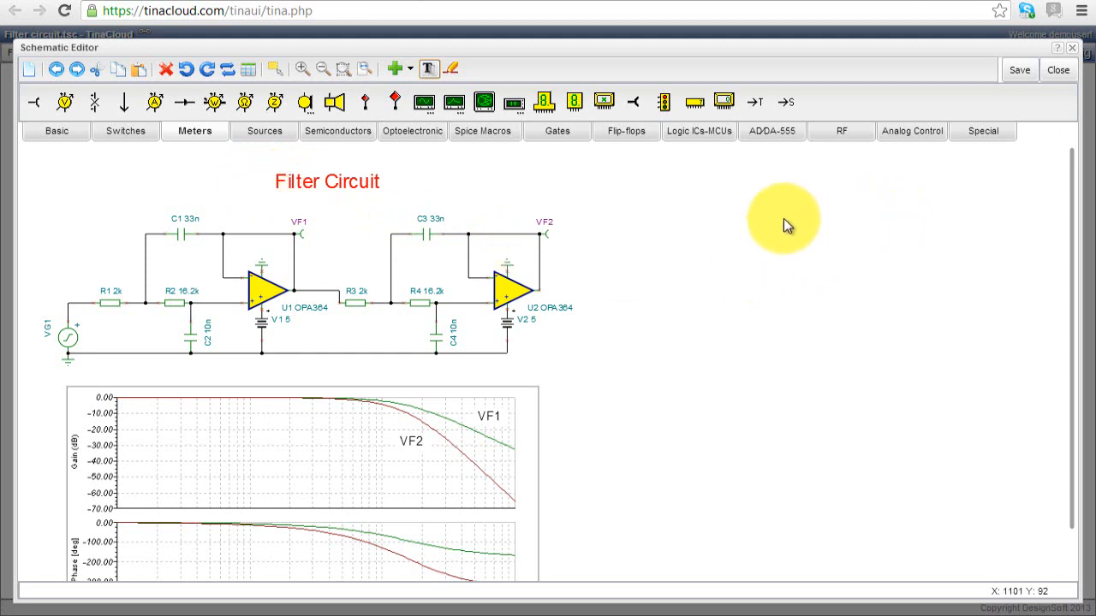
left_click(490, 183)
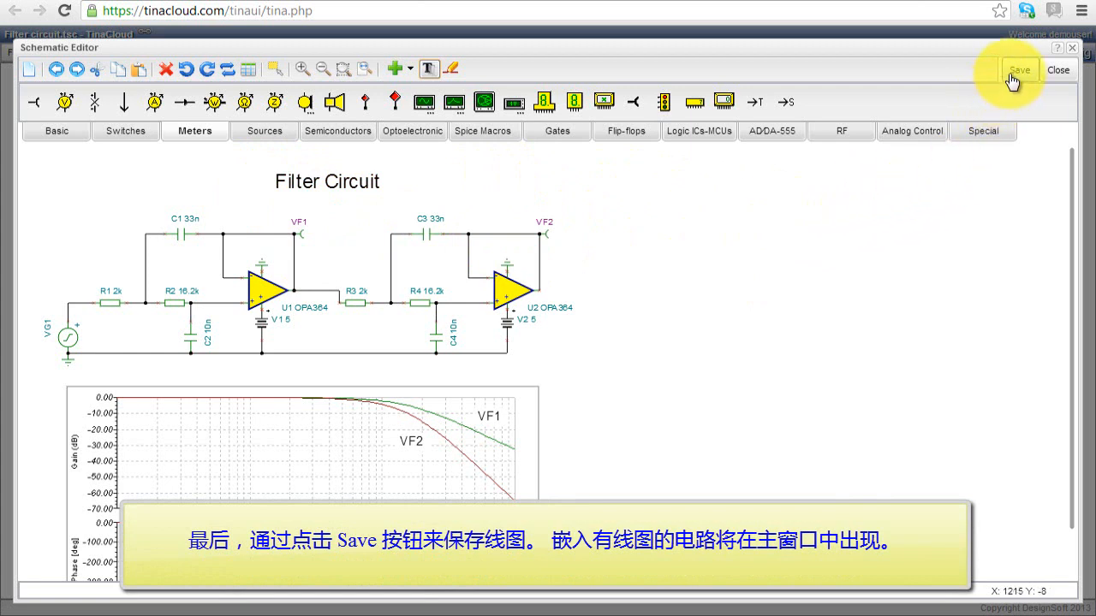
Save the circuit with its embedded diagram by uploading it as Filter circuit.tsc
left_click(1011, 73)
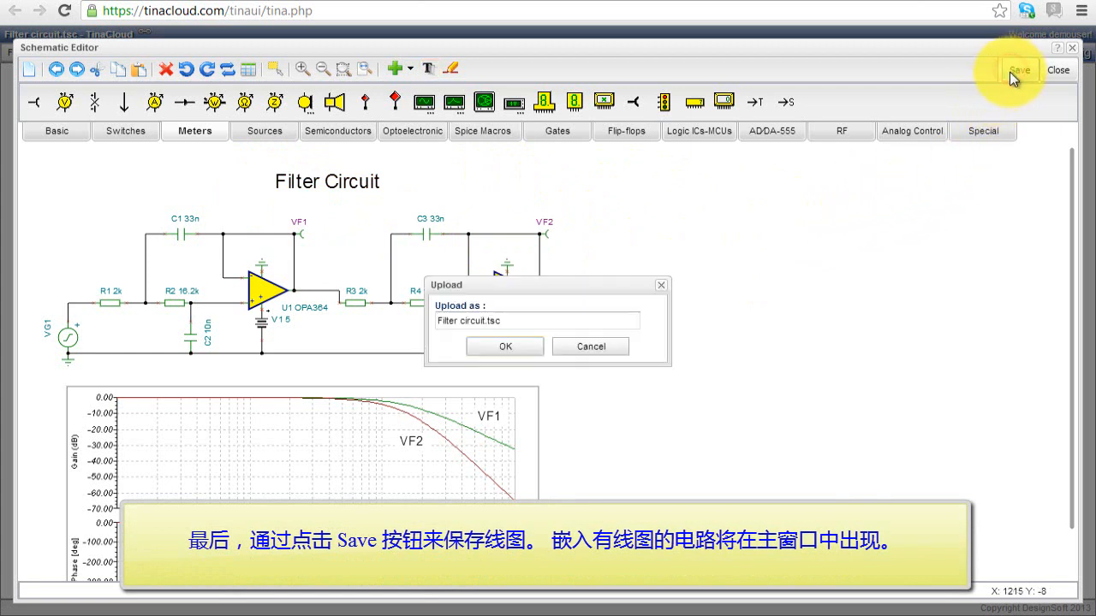
left_click(487, 346)
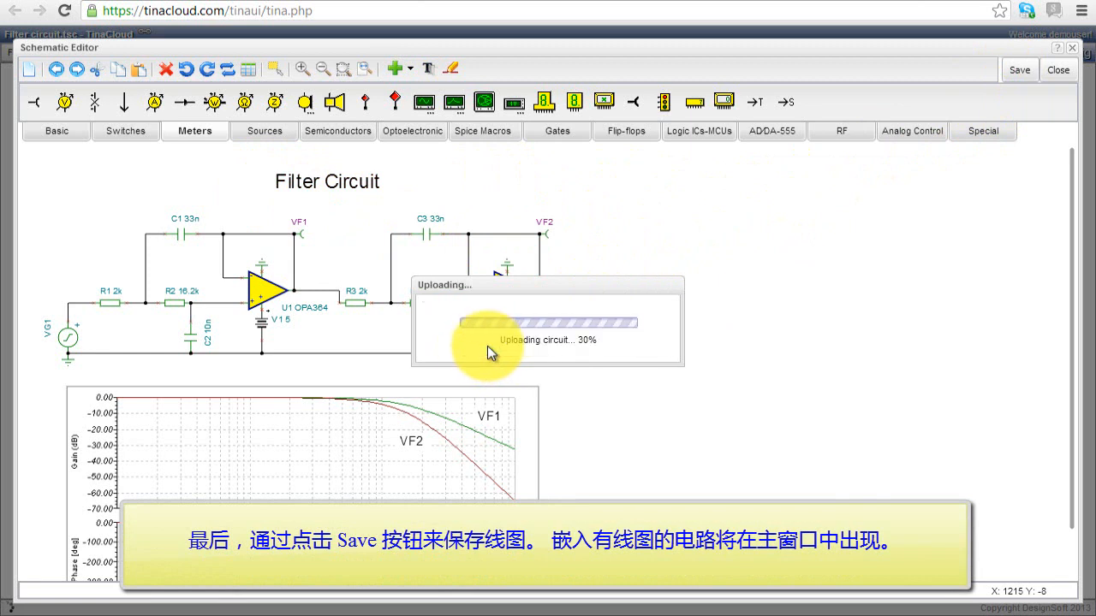